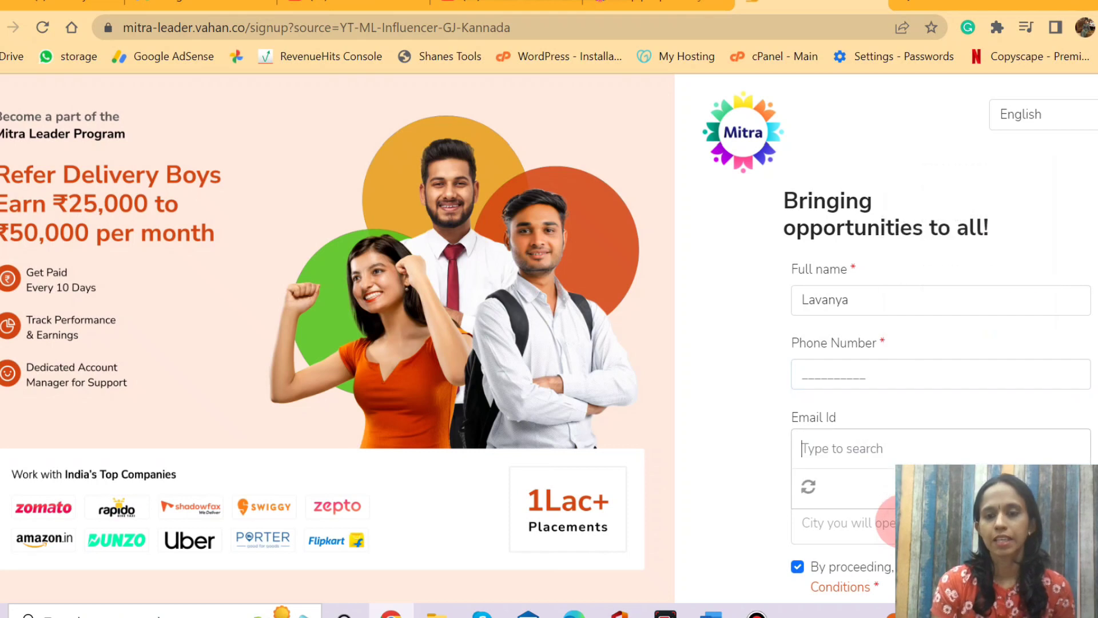
# Choose Chennai as the signup city by searching 'chenn' in the city list
pyautogui.click(885, 523)
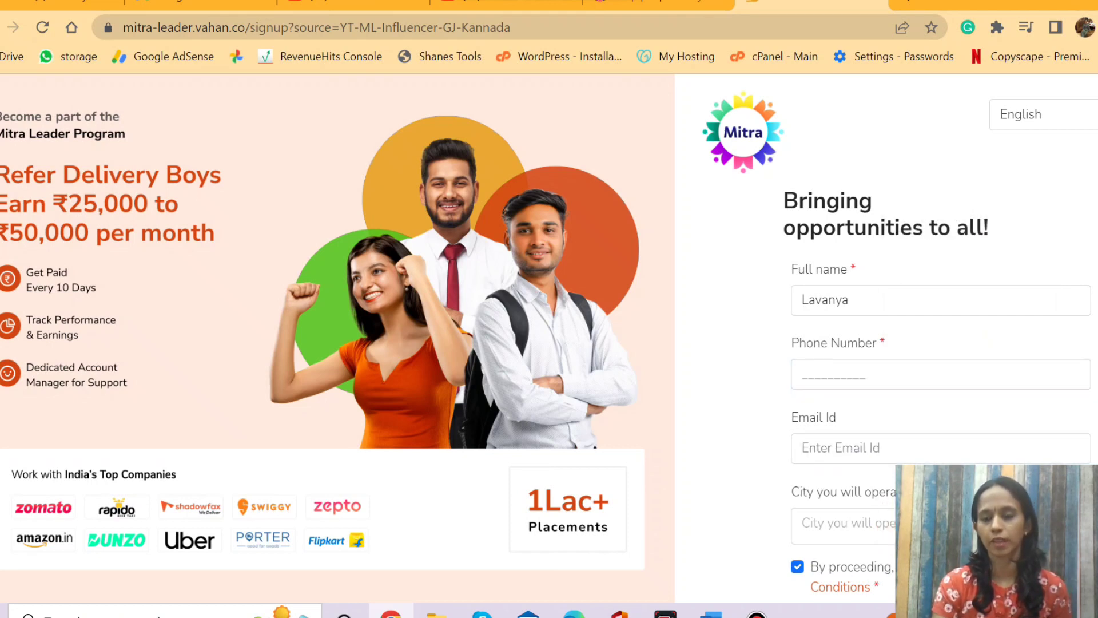
pyautogui.click(886, 523)
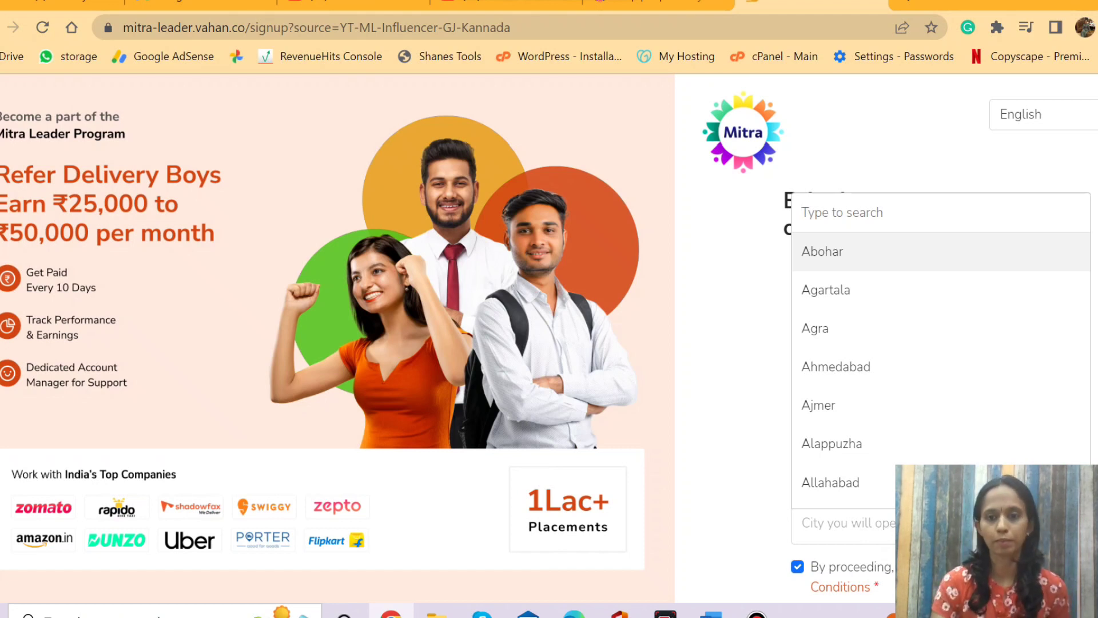
pyautogui.click(894, 216)
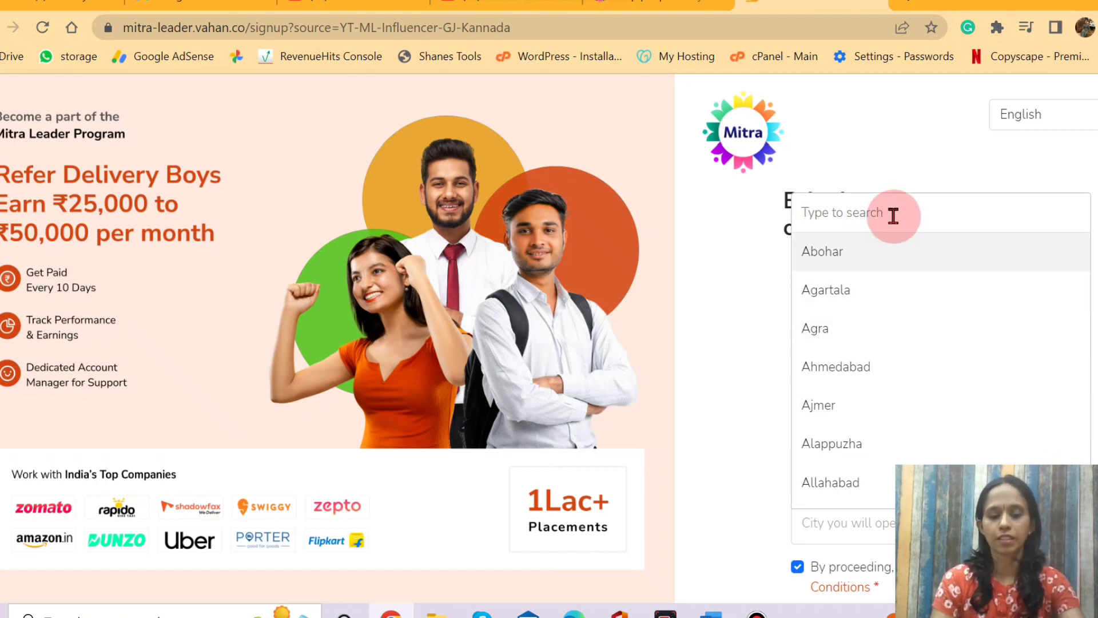
pyautogui.write('chenn')
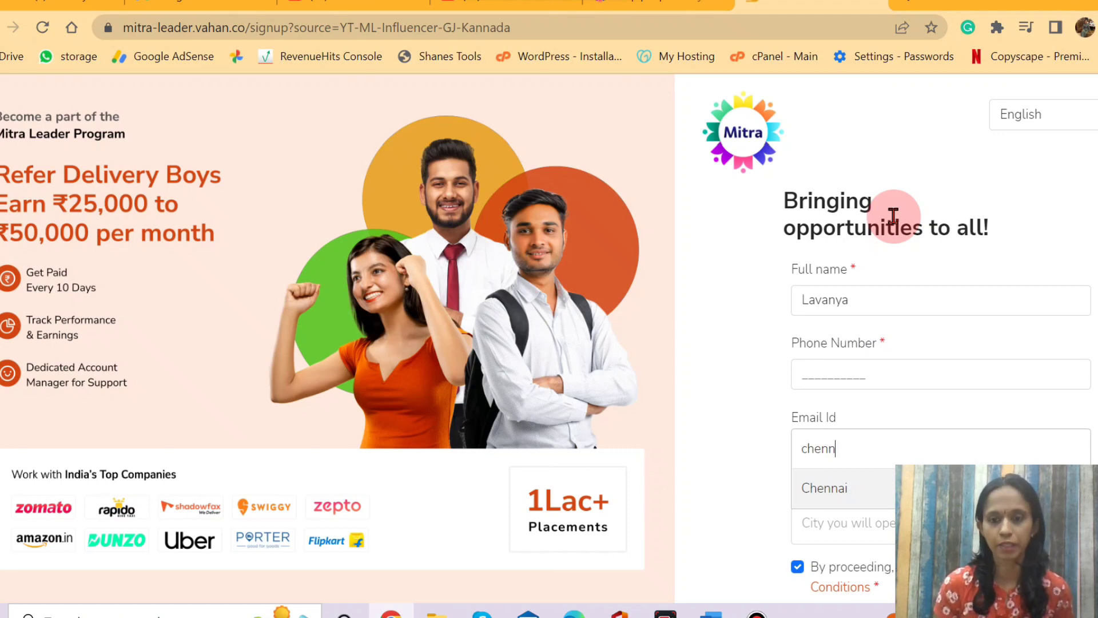
pyautogui.press('Return')
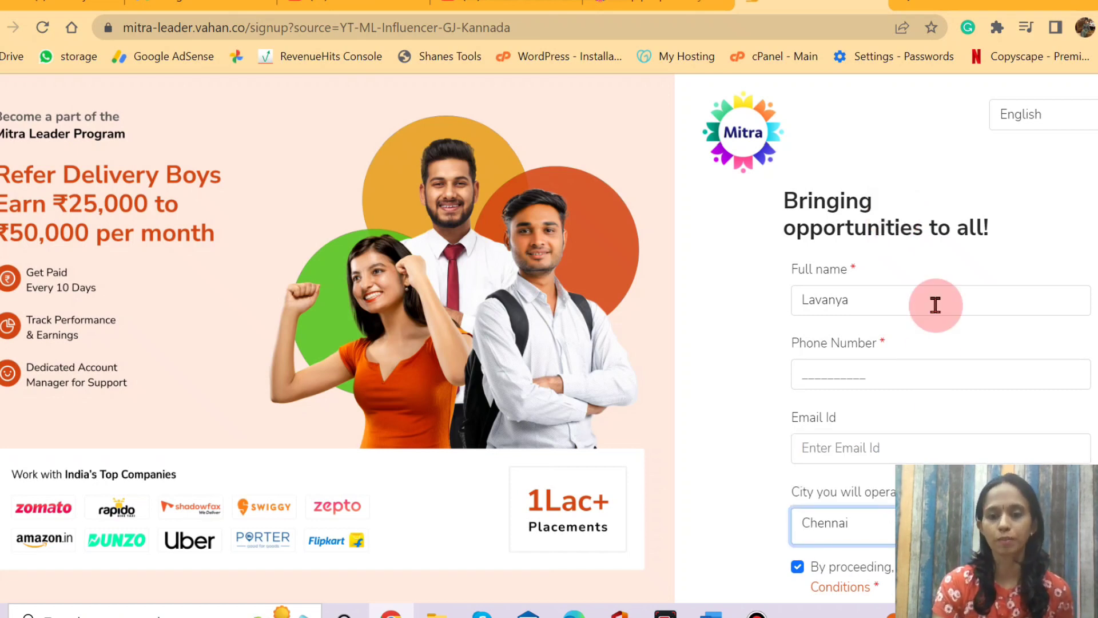
pyautogui.press('Down')
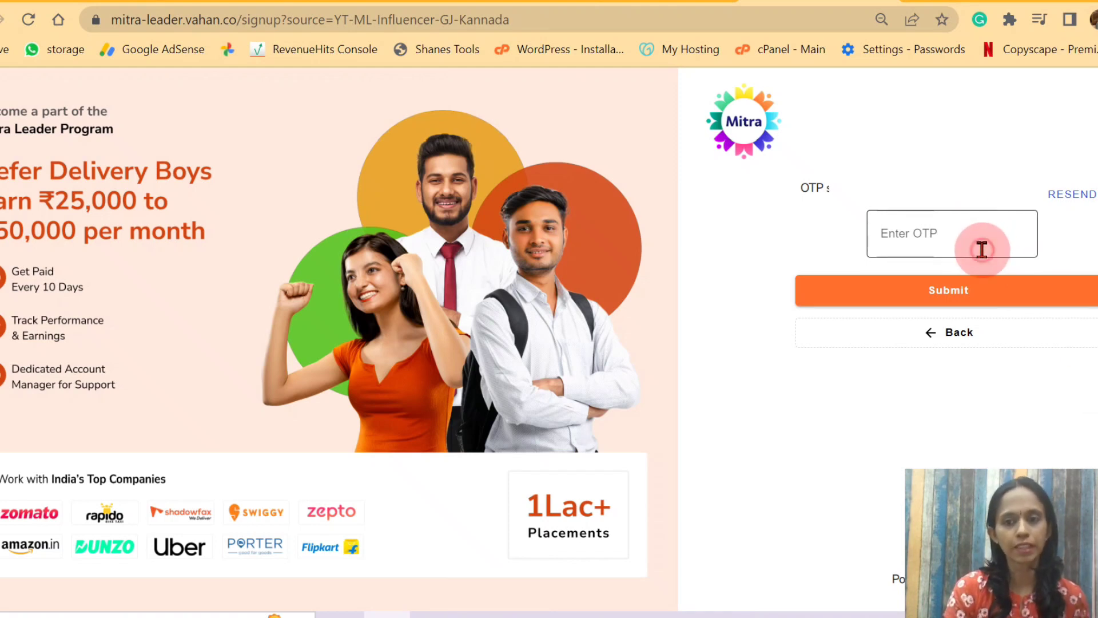
# Enter the received OTP and submit it to verify the signup
pyautogui.click(982, 249)
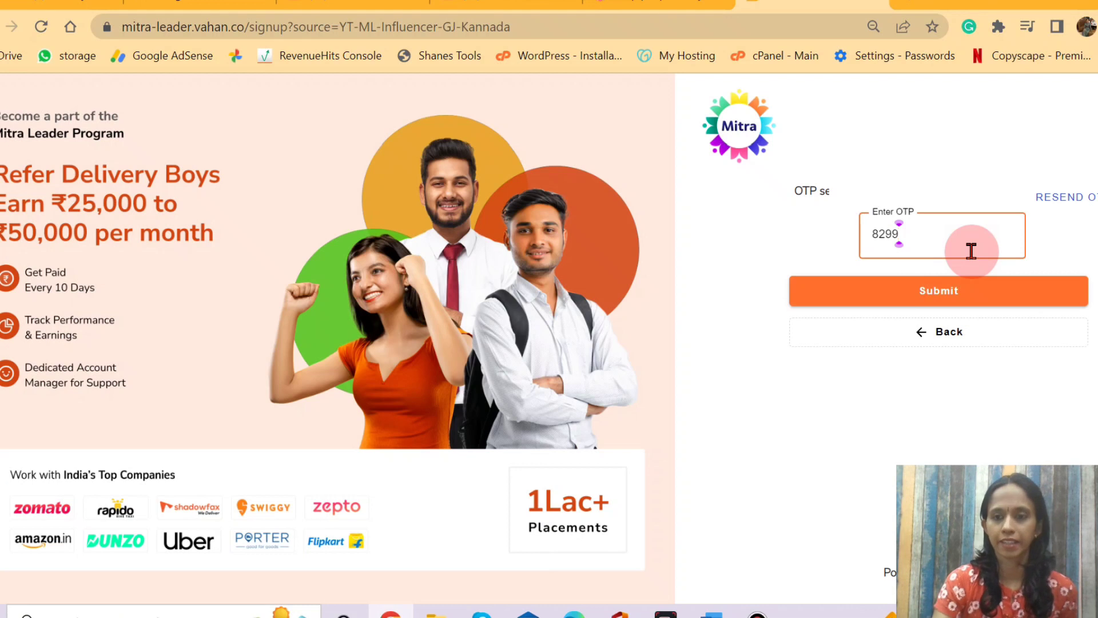
pyautogui.click(946, 289)
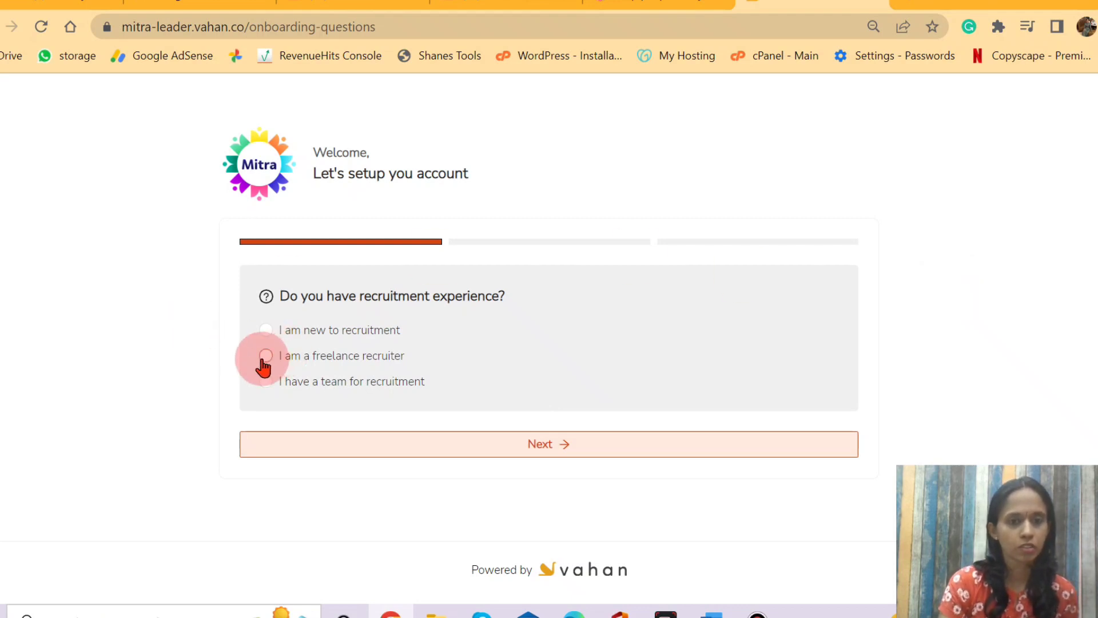
# Answer 'I am new to recruitment' and finish onboarding with Get Started
pyautogui.click(264, 331)
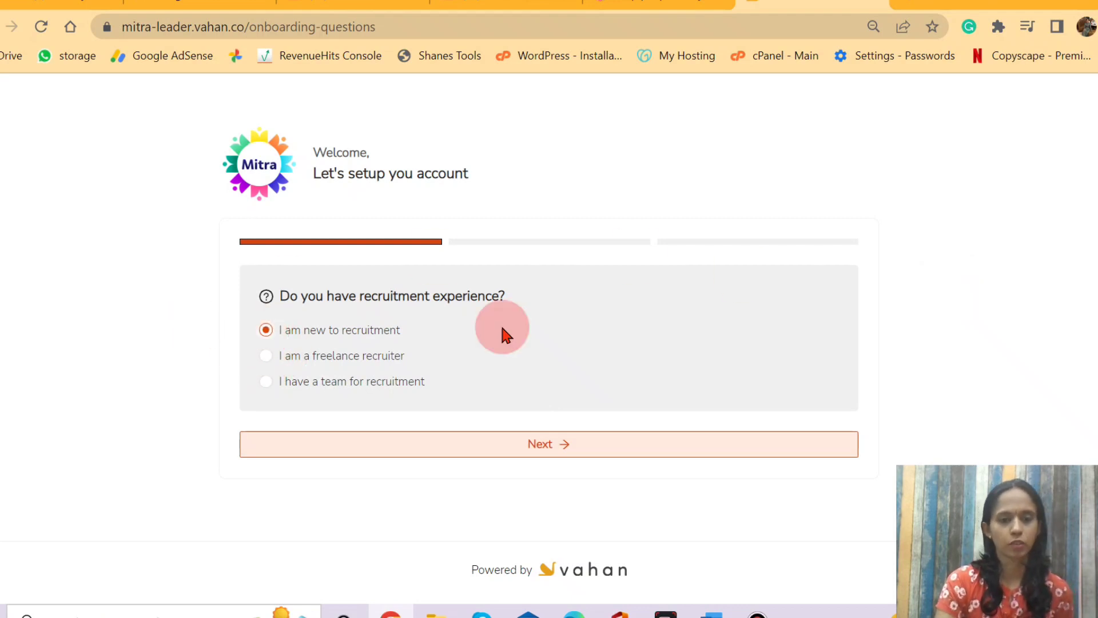
pyautogui.click(578, 449)
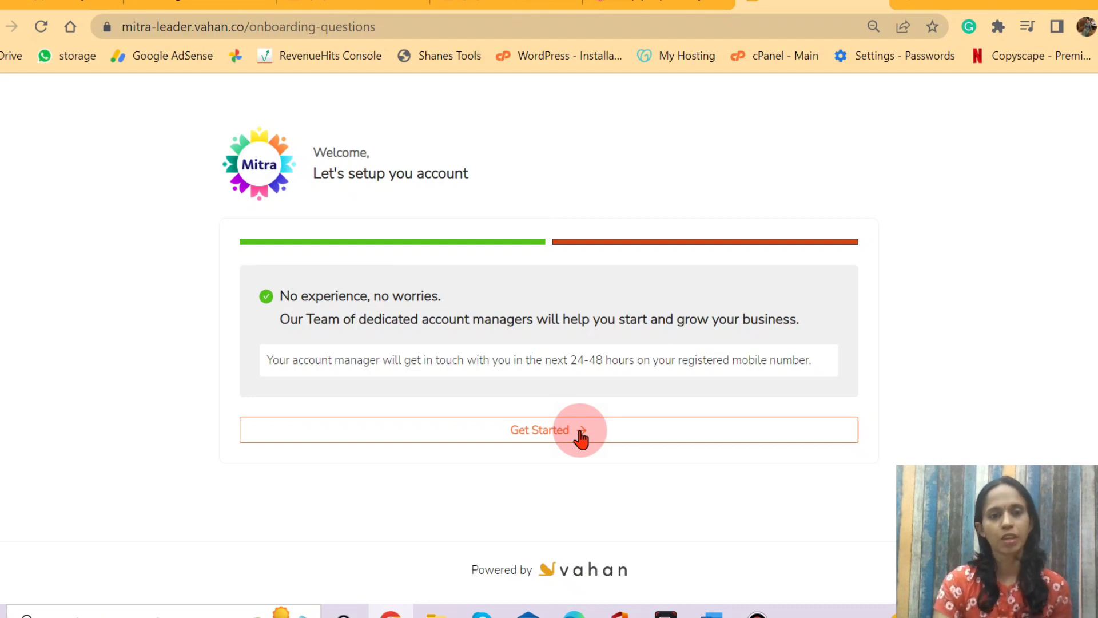
pyautogui.click(580, 433)
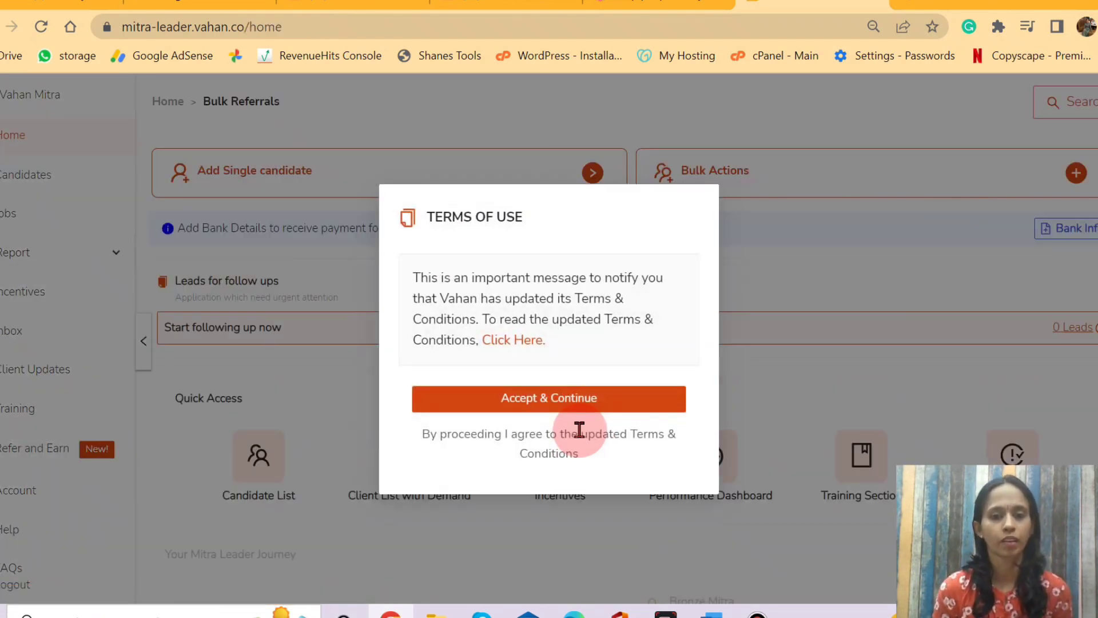
# Accept the updated Terms of Use with Accept & Continue
pyautogui.click(564, 398)
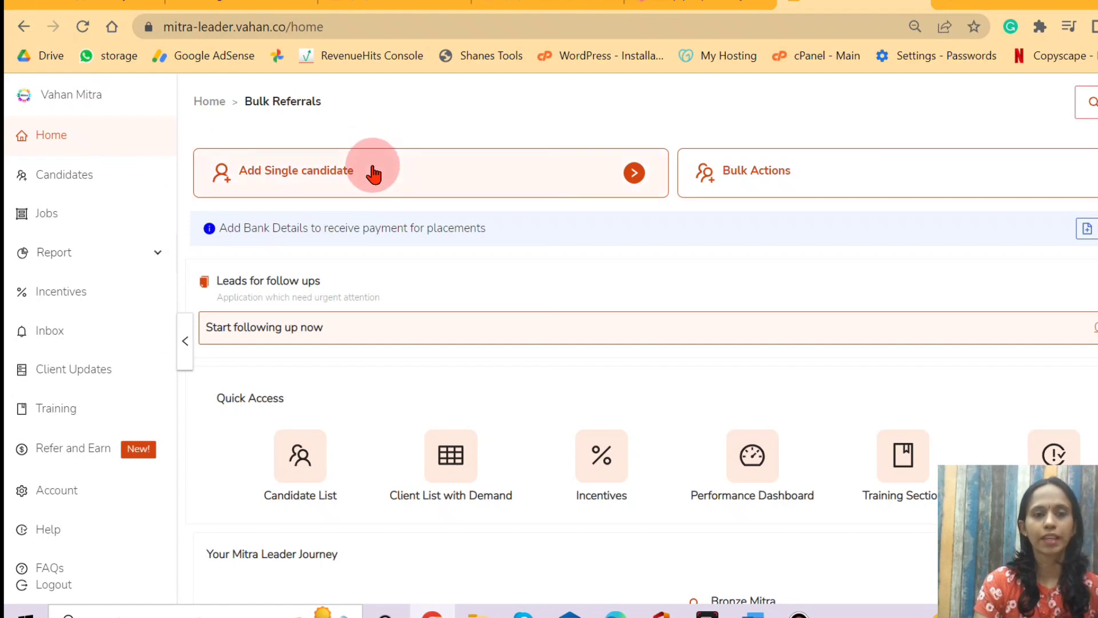
# Start a single-candidate referral and set its city preference to Chennai
pyautogui.click(577, 180)
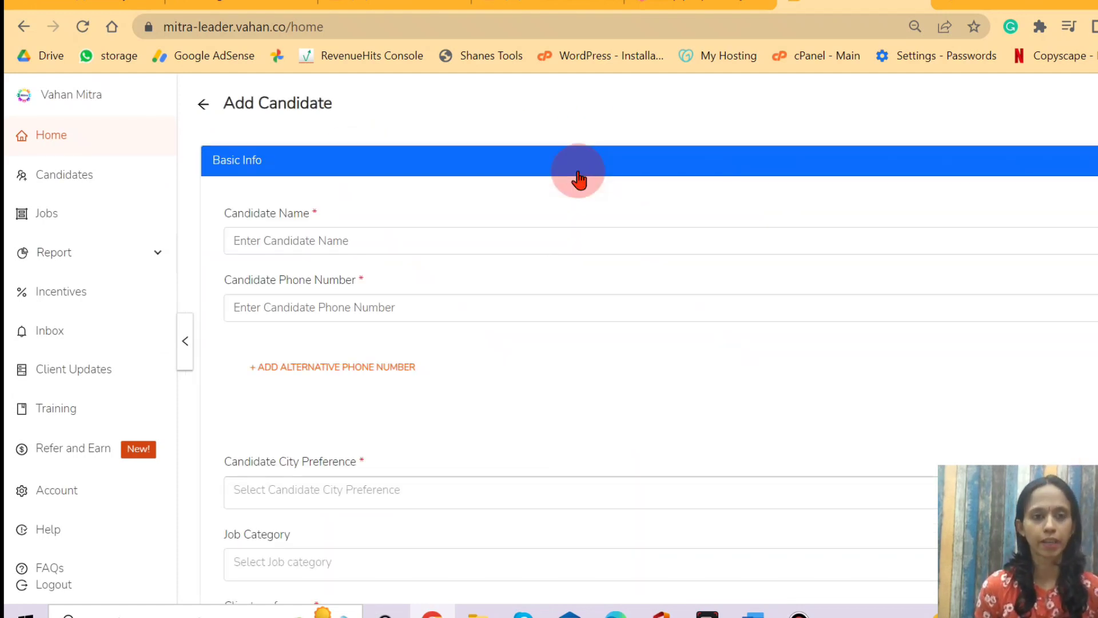
pyautogui.click(319, 246)
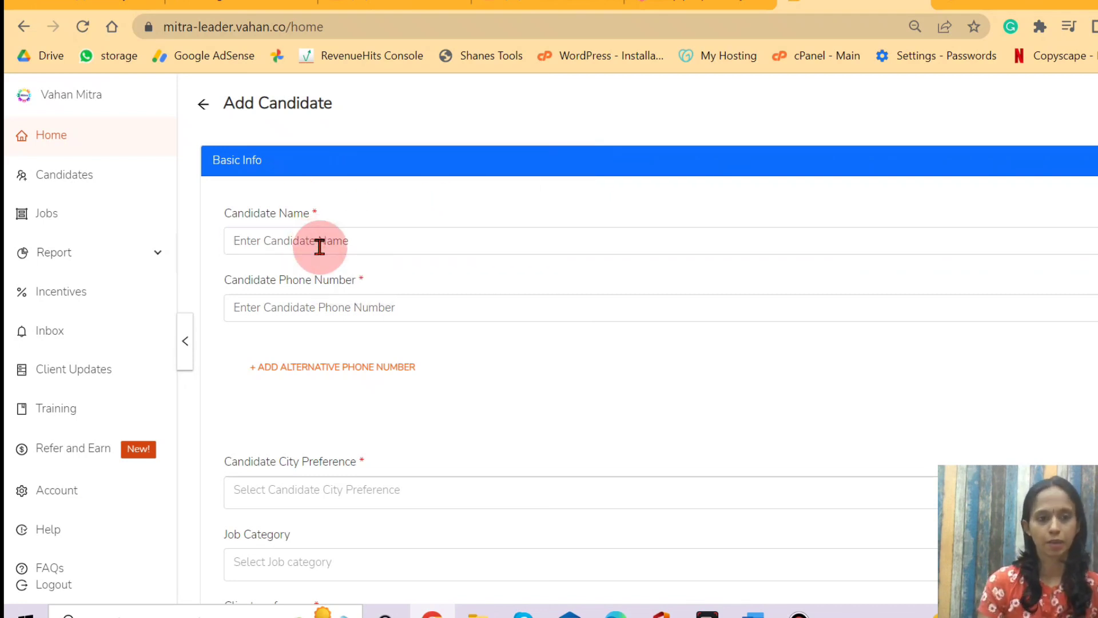
pyautogui.click(433, 305)
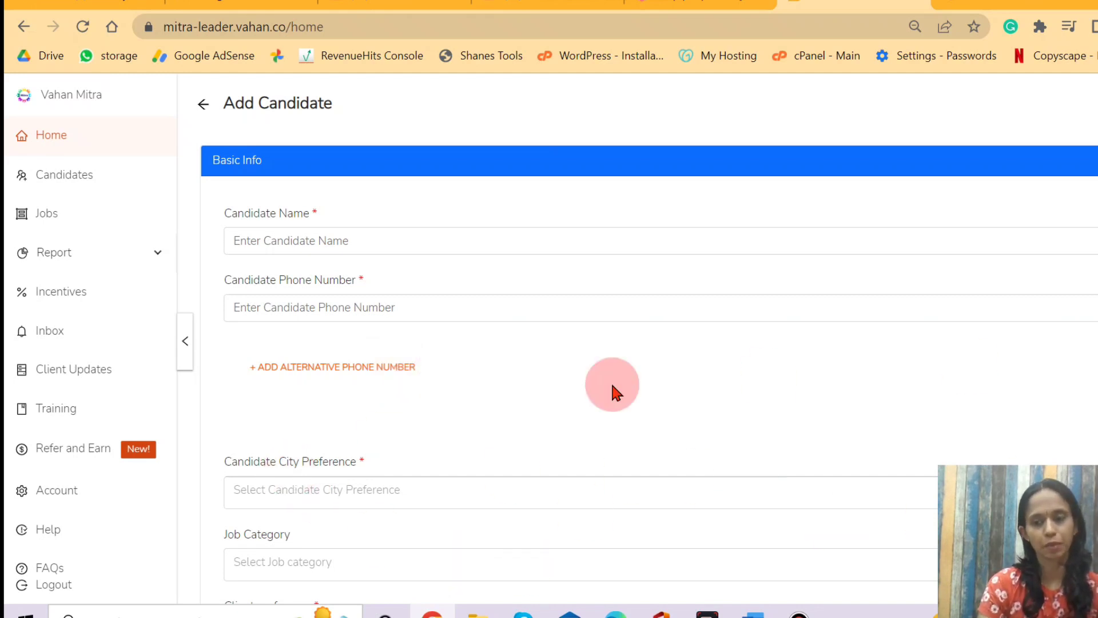
pyautogui.click(558, 496)
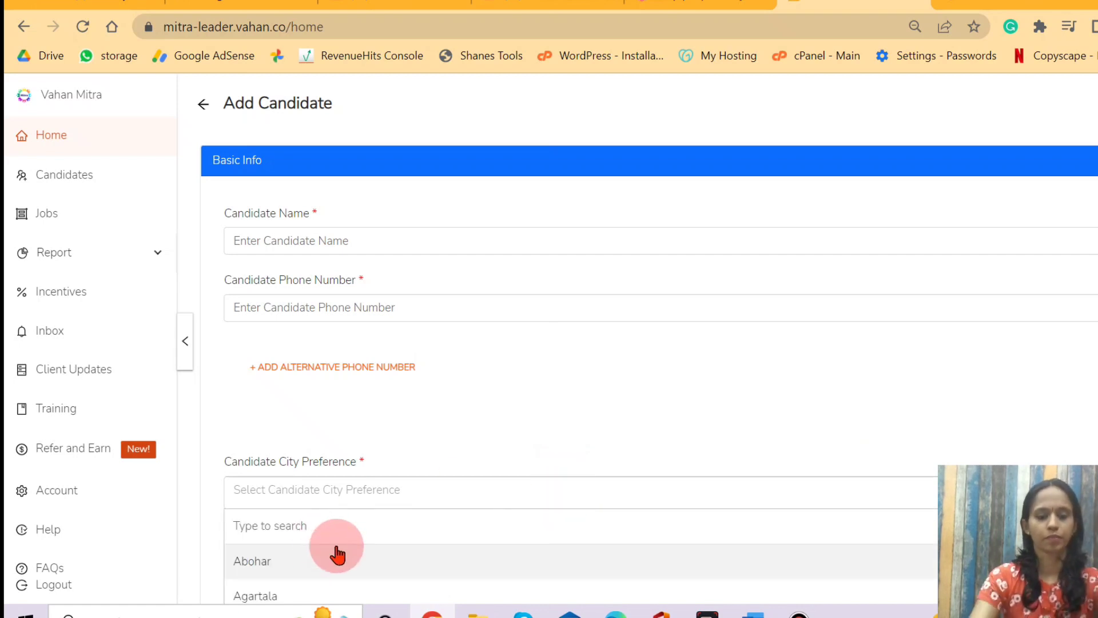
pyautogui.write('chennai')
pyautogui.press('Return')
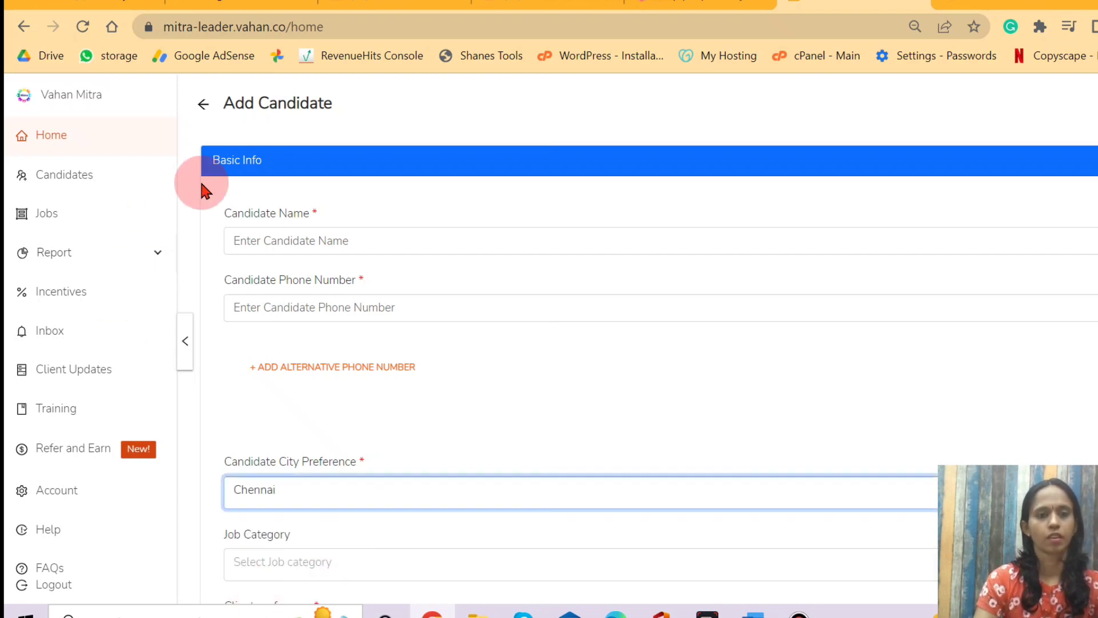
# Fill in the candidate's name and phone number on the Add Candidate form
pyautogui.click(265, 239)
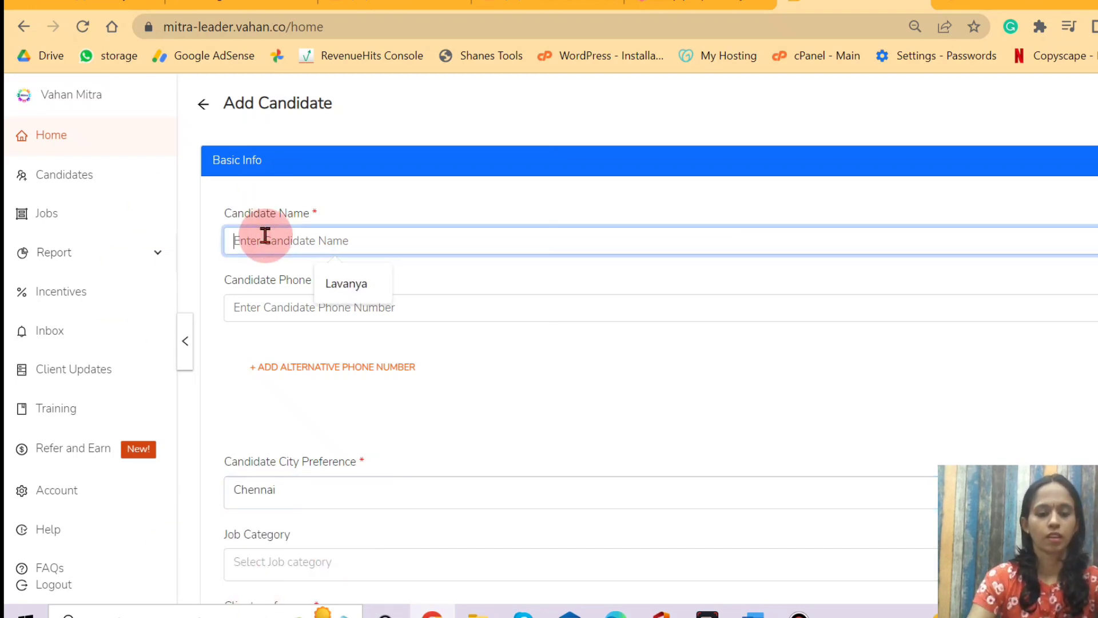
pyautogui.write('Ramesh')
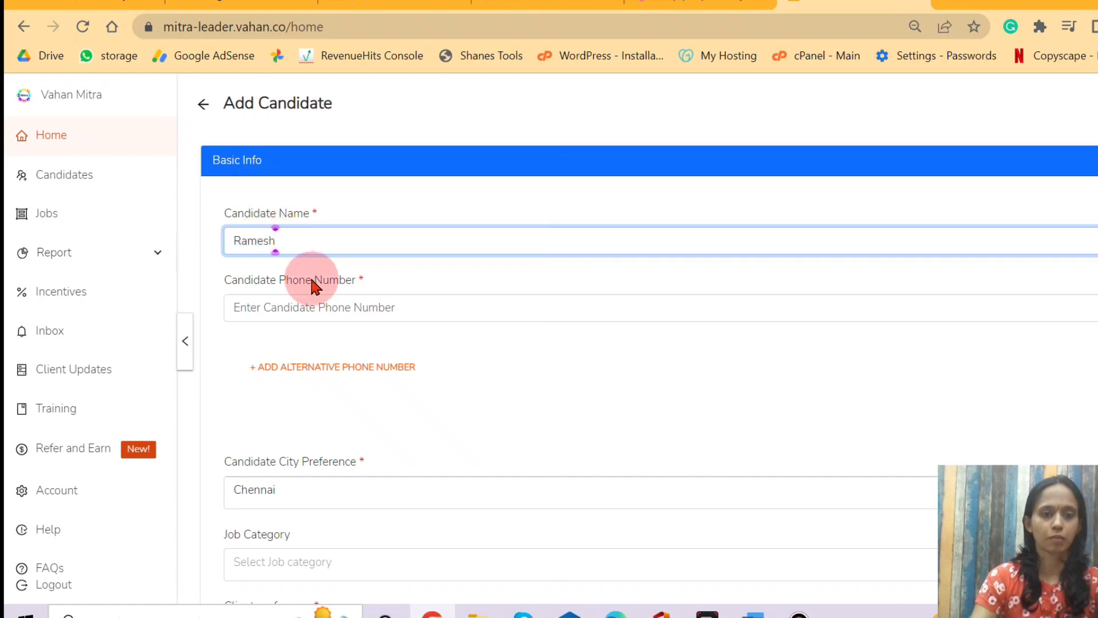
pyautogui.click(314, 286)
pyautogui.scroll(-3, 515, 343)
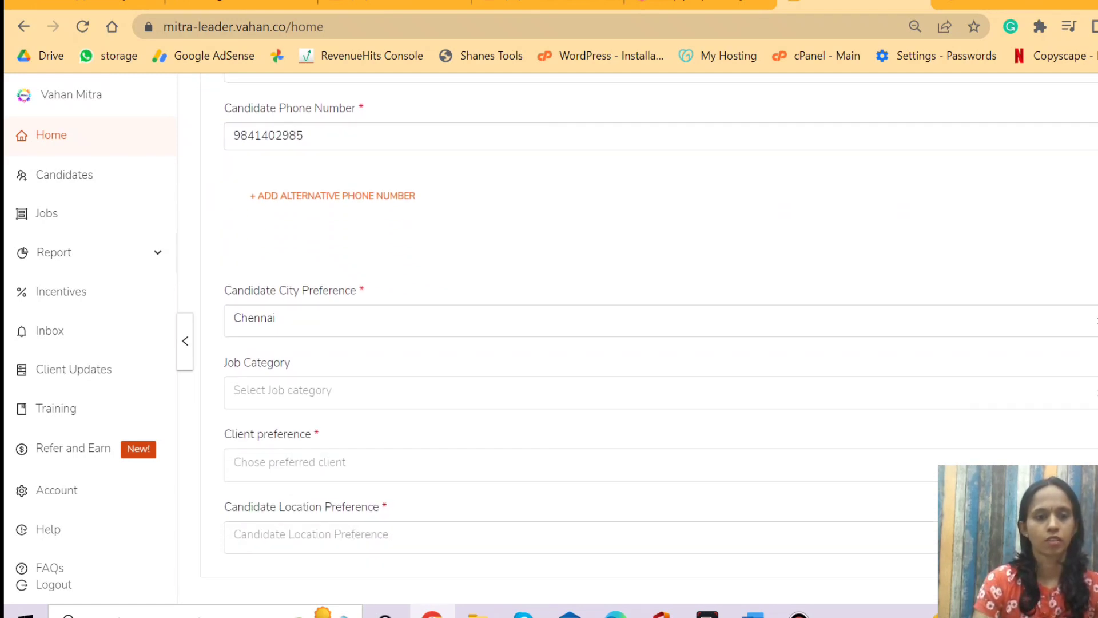
# Set the job category to Delivery, after briefly trying Driver instead
pyautogui.scroll(-2, 658, 343)
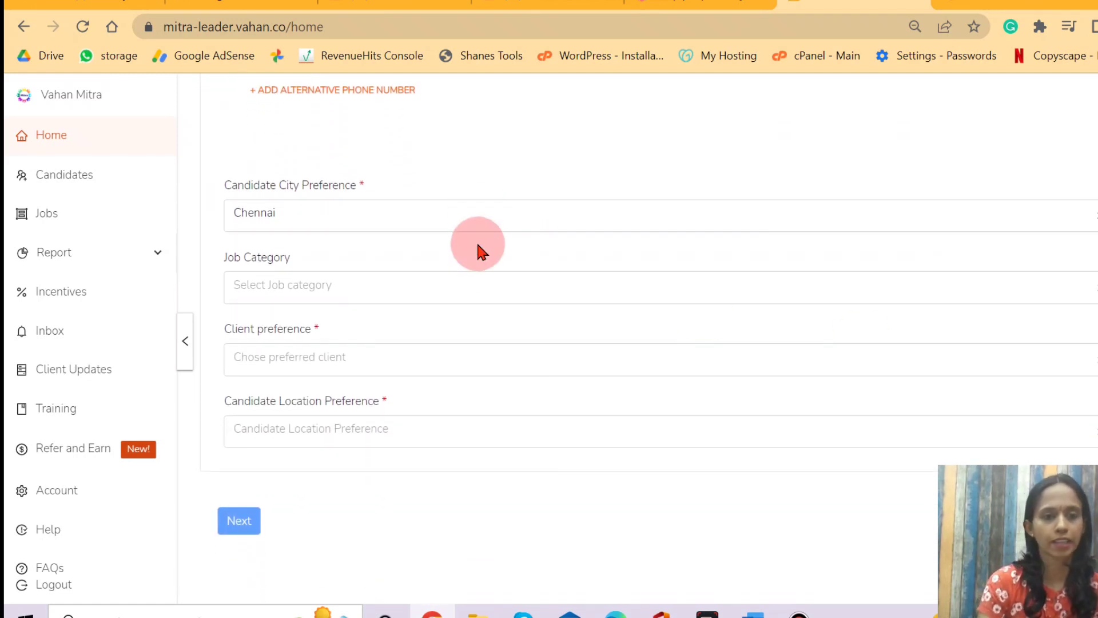
pyautogui.click(470, 282)
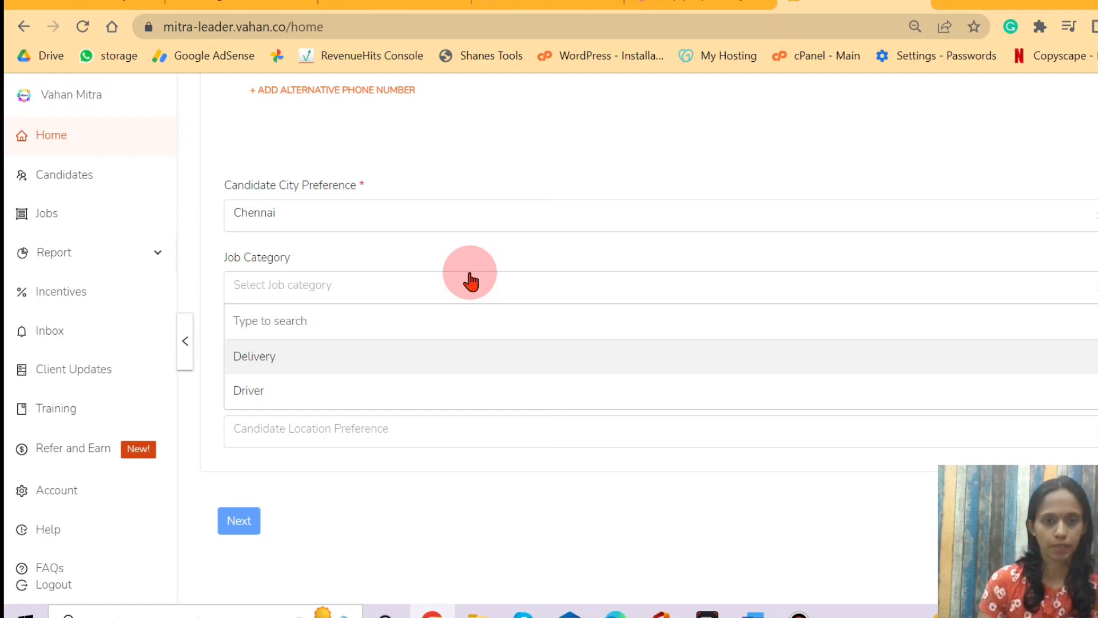
pyautogui.click(272, 361)
pyautogui.click(273, 361)
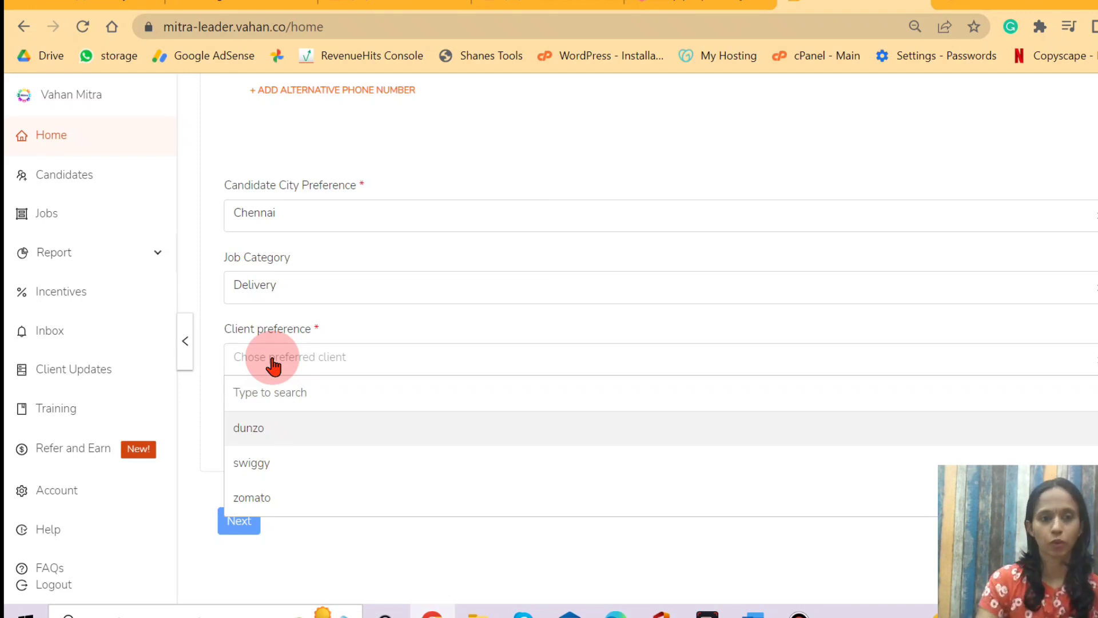
pyautogui.click(311, 290)
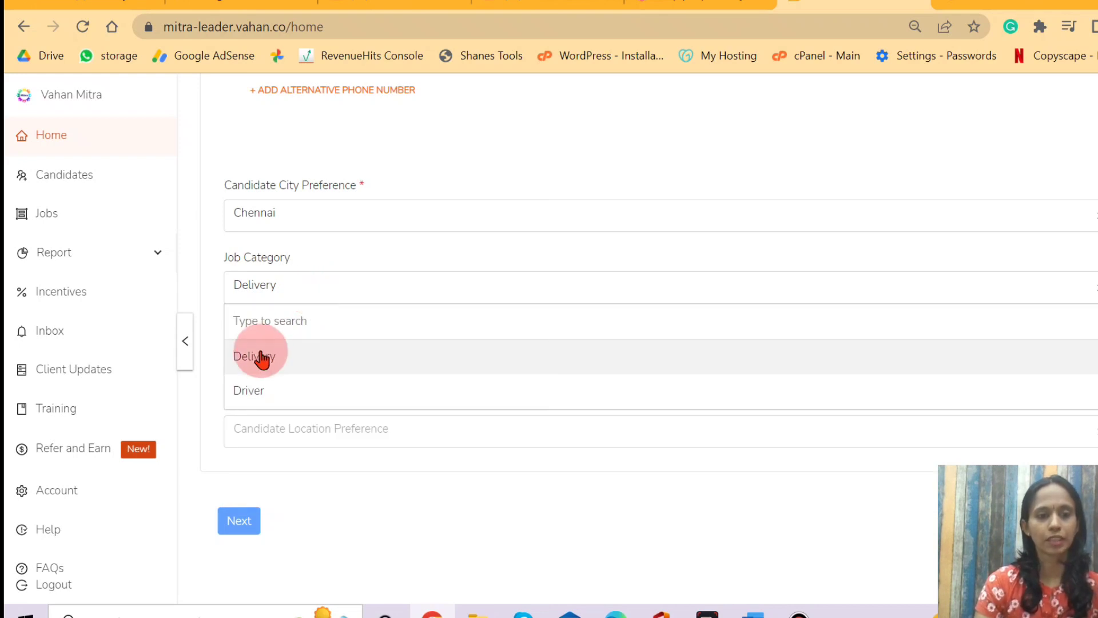
pyautogui.click(258, 390)
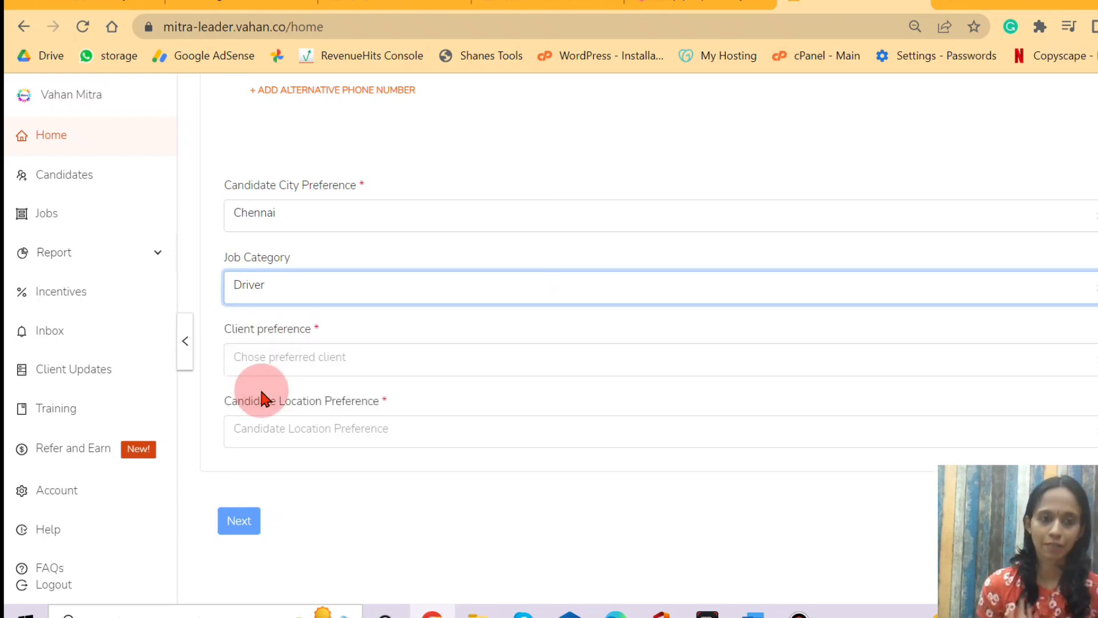
pyautogui.click(303, 359)
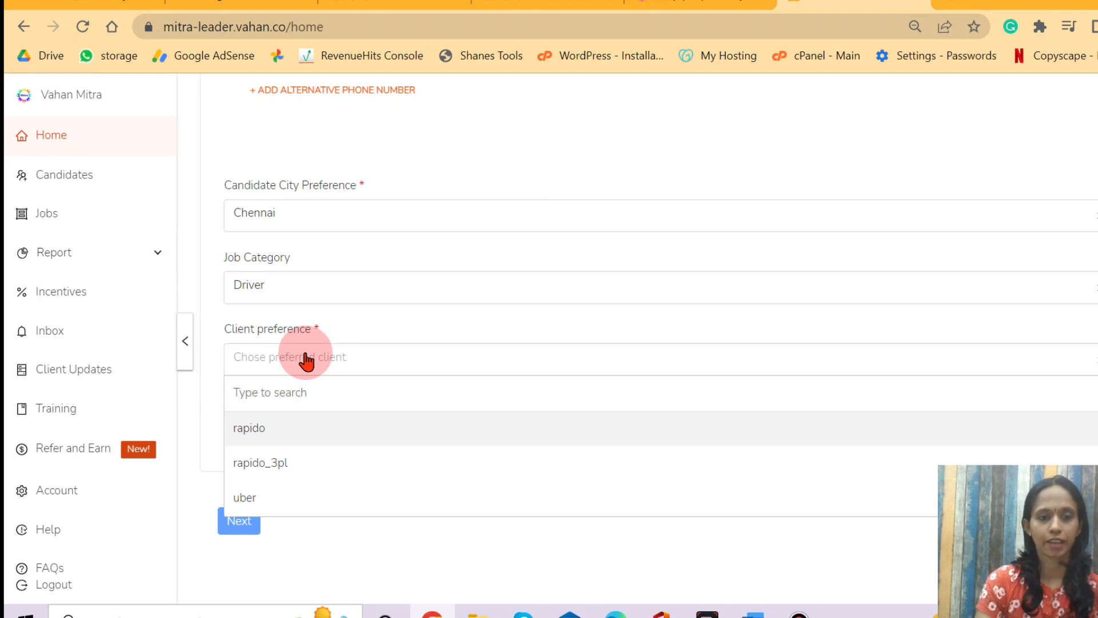
pyautogui.click(307, 360)
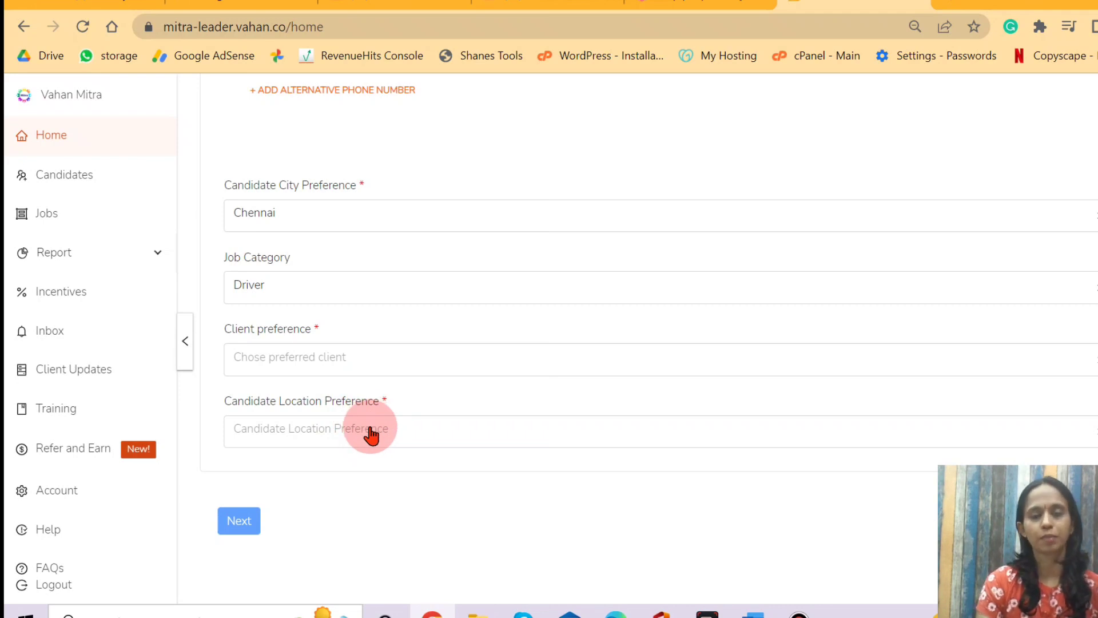
pyautogui.click(280, 286)
pyautogui.click(276, 358)
# Choose dunzo as client preference and Adyar as location preference, then continue
pyautogui.click(279, 363)
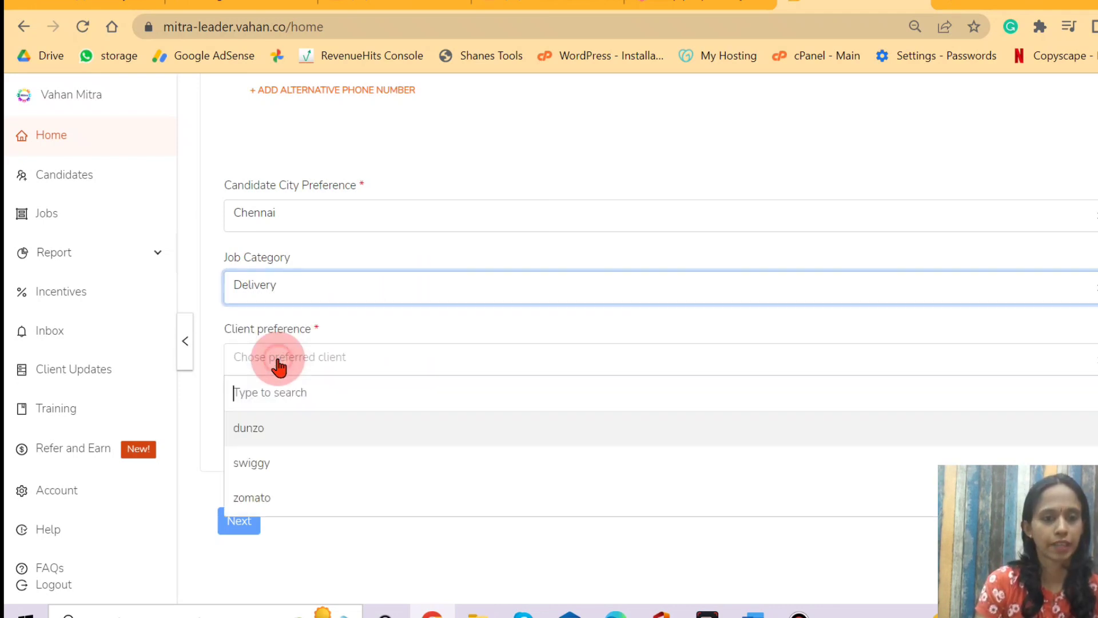
pyautogui.click(252, 436)
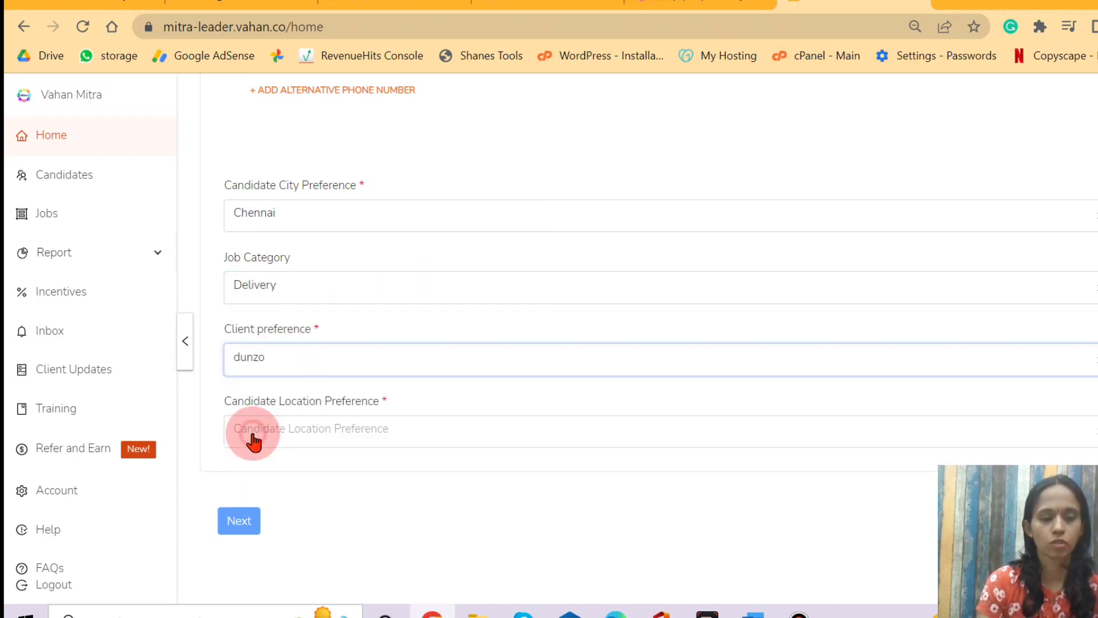
pyautogui.click(319, 436)
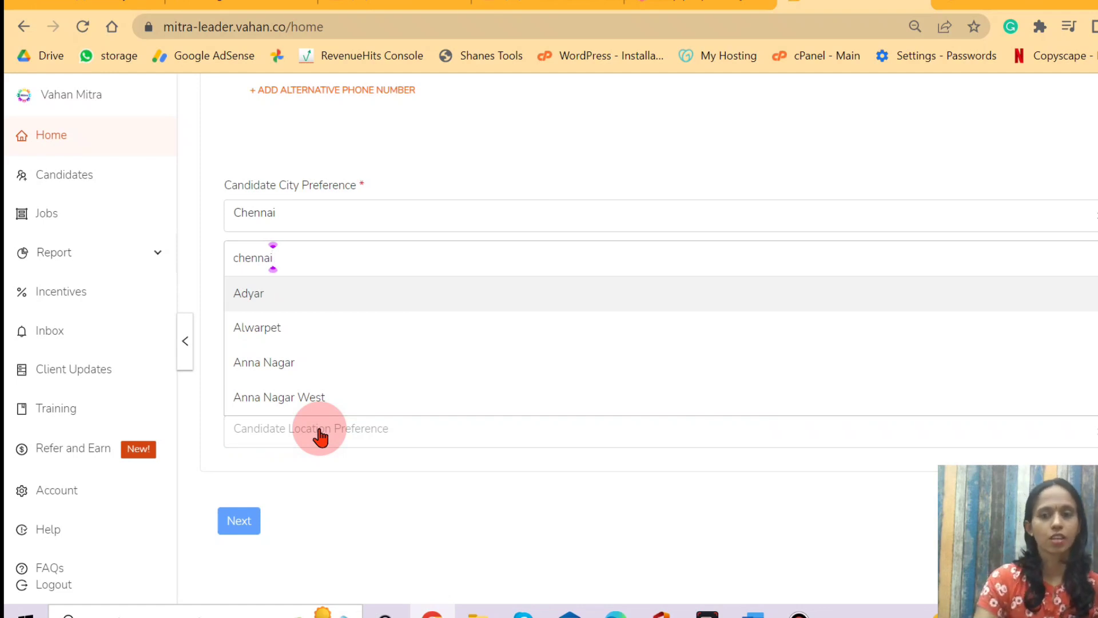
pyautogui.click(376, 346)
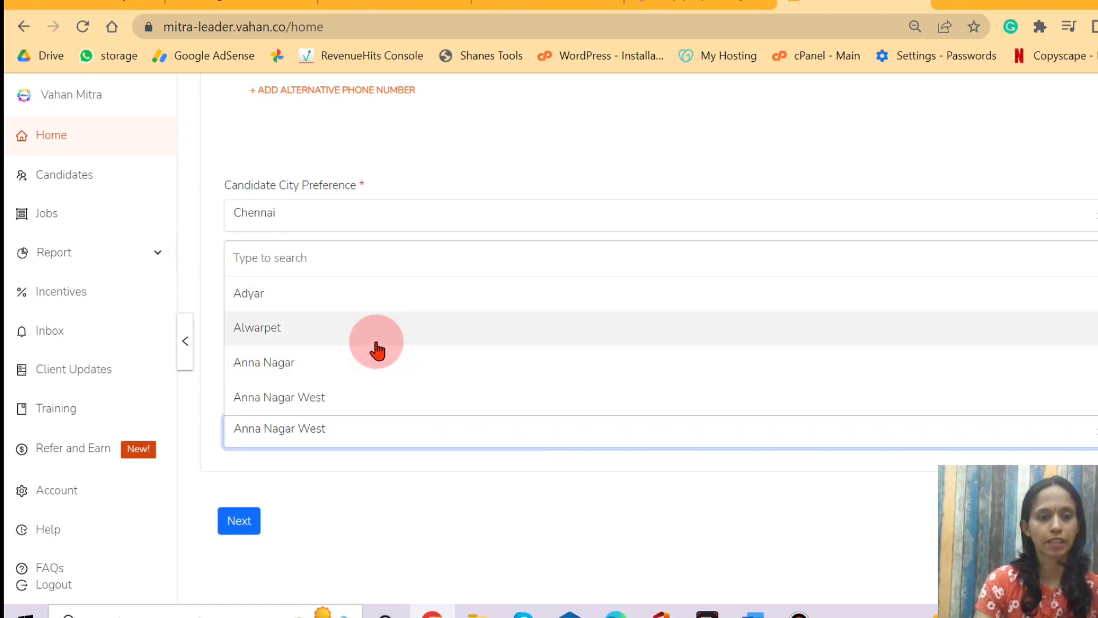
pyautogui.click(390, 261)
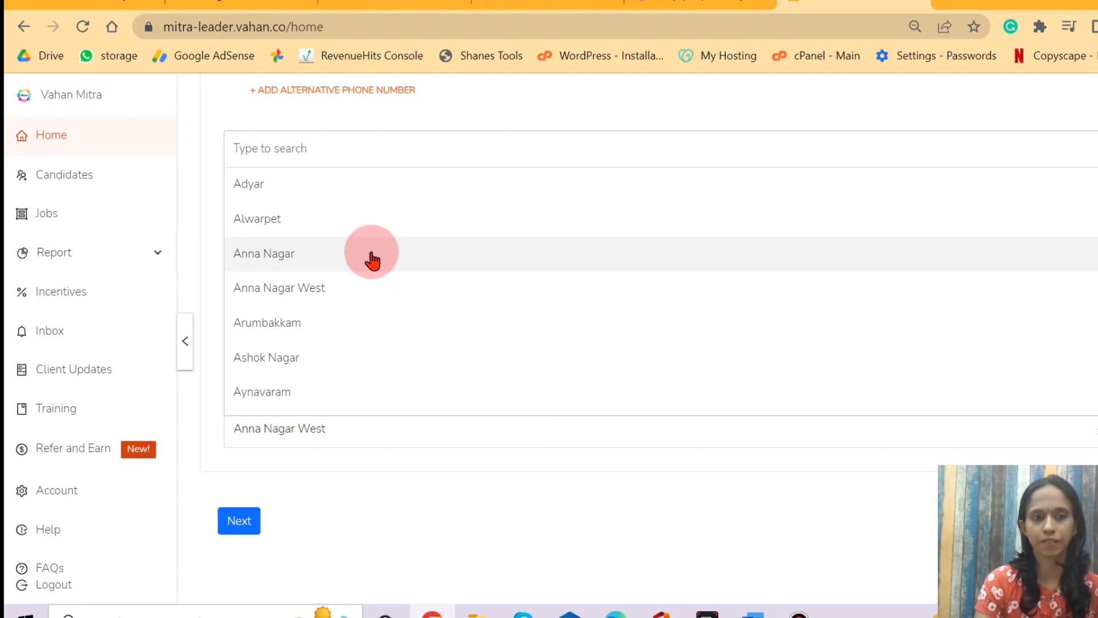
pyautogui.click(306, 182)
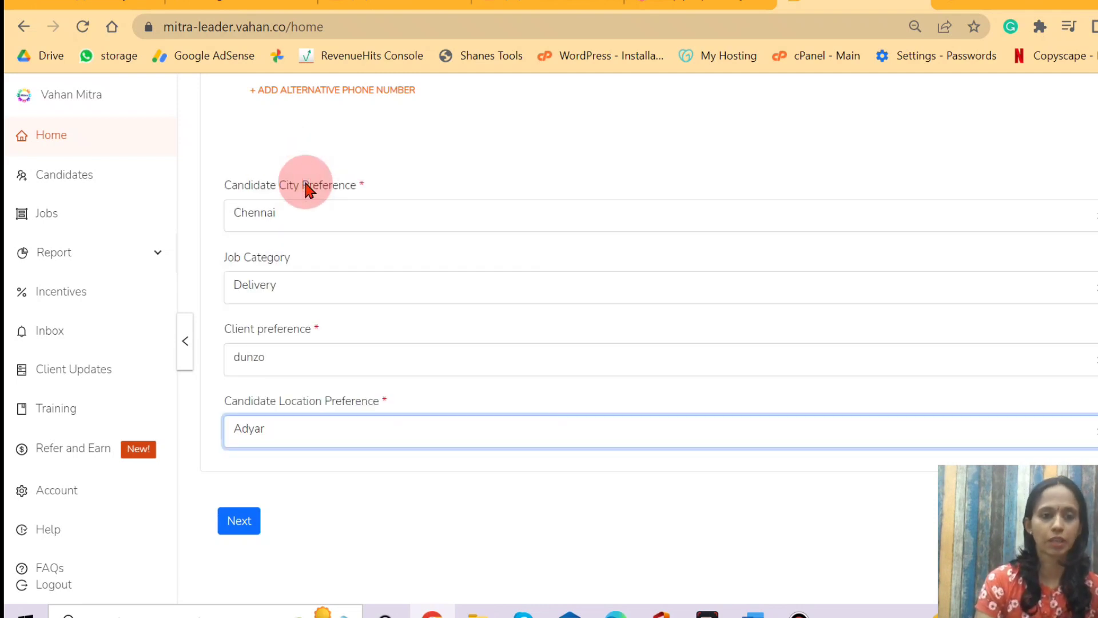
pyautogui.click(233, 522)
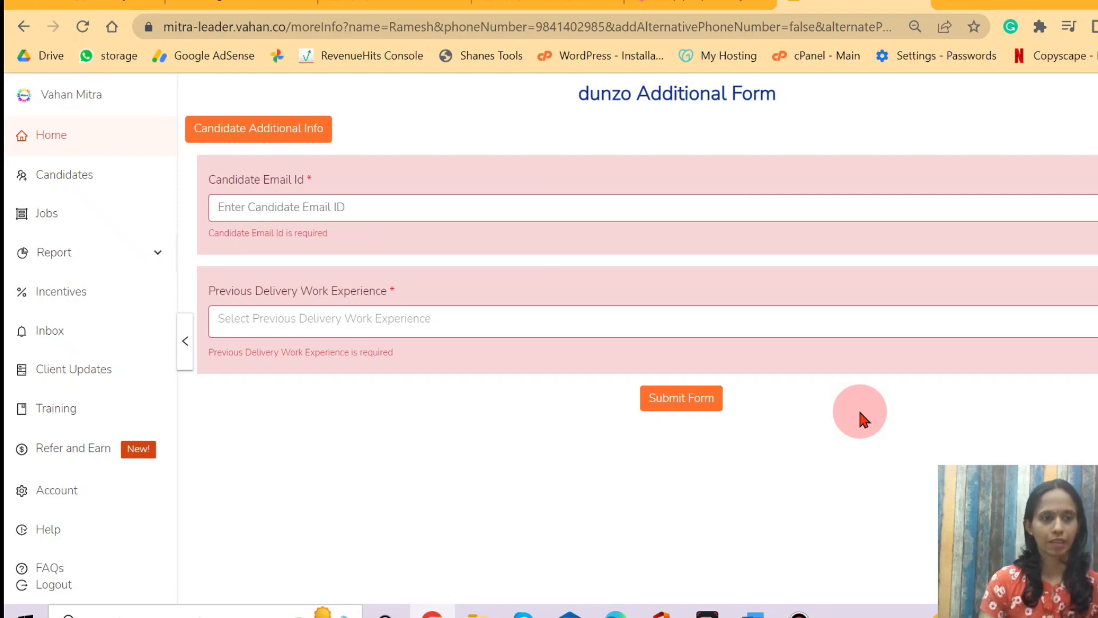
# Leave the unfinished referral to view Uber and Rapido bike-taxi job requirements
pyautogui.click(46, 216)
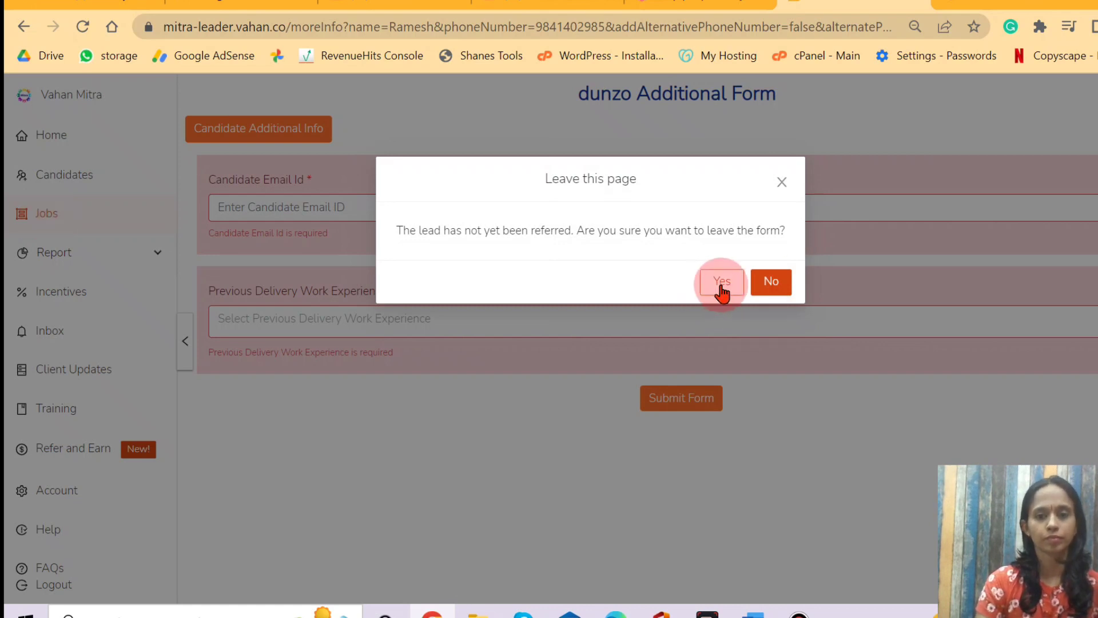
pyautogui.click(719, 283)
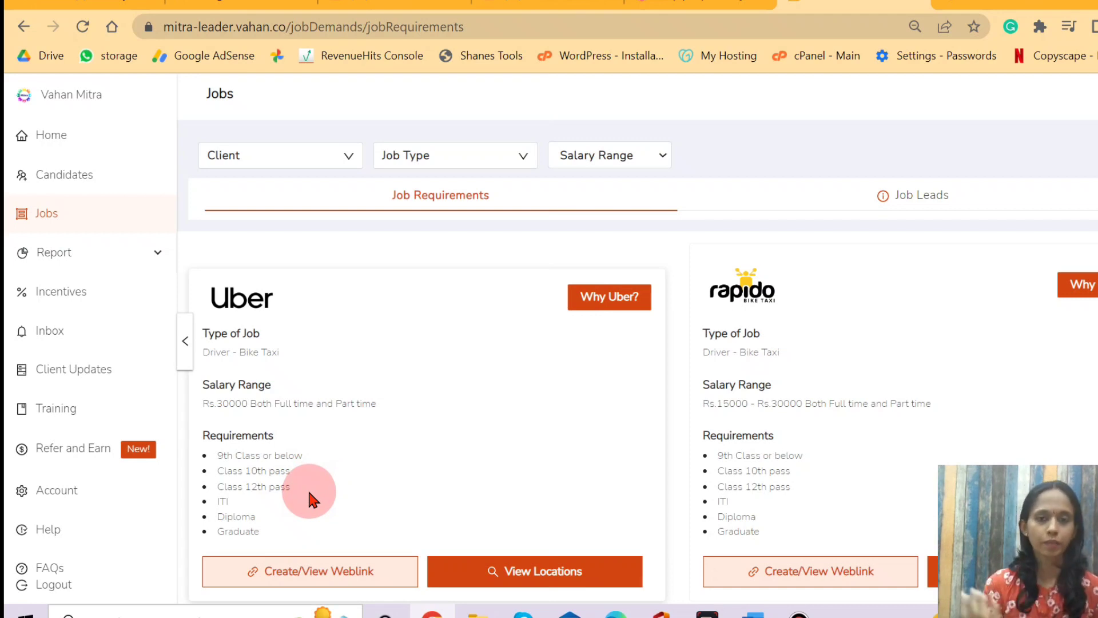
# View Uber's hiring locations, return to Jobs, and open the handbook via Client Updates
pyautogui.click(537, 567)
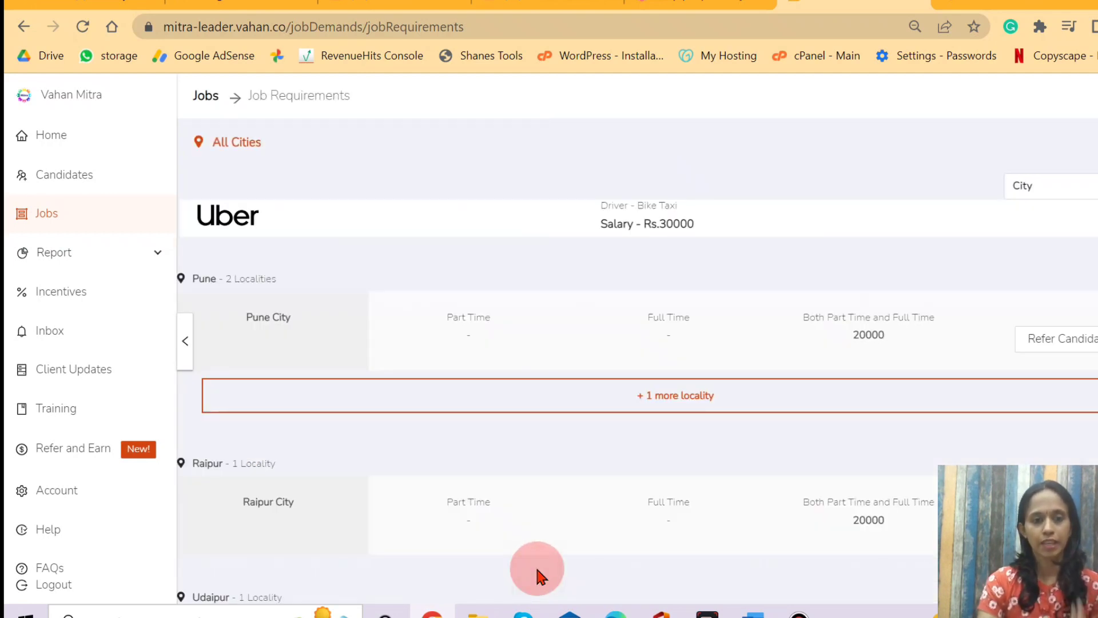
pyautogui.hotkey('alt', 'Left')
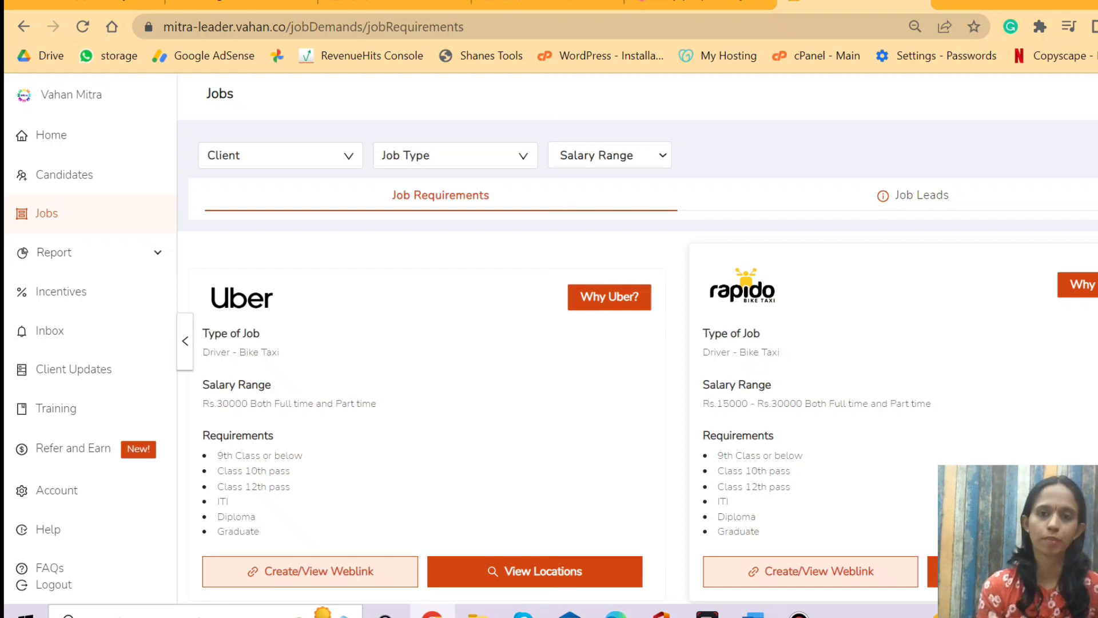
pyautogui.click(51, 366)
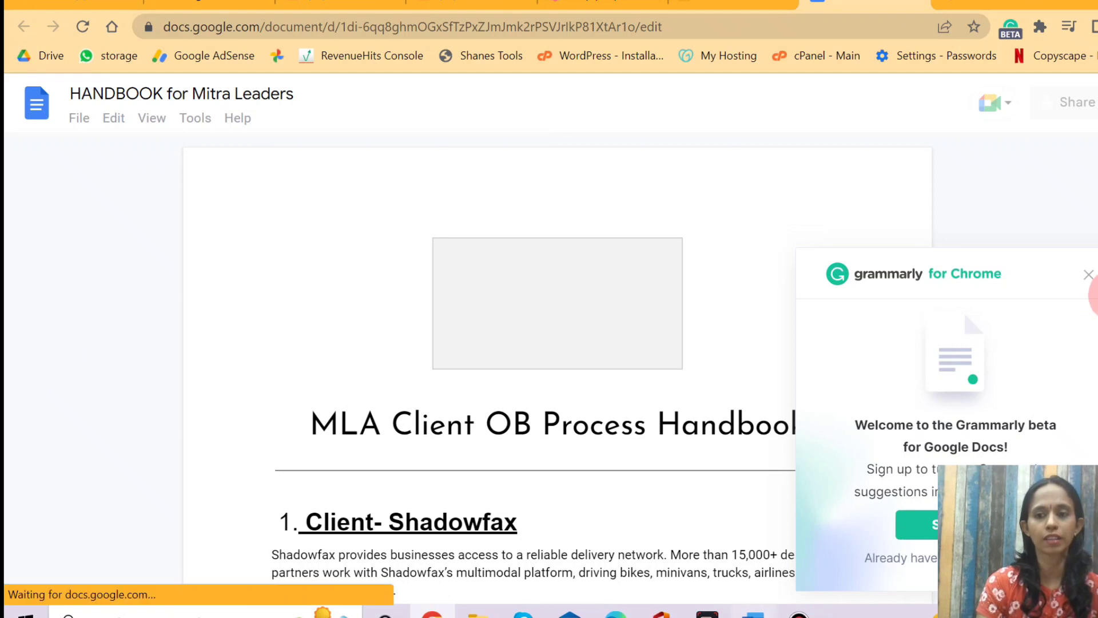
# Close the Grammarly popup and scroll the handbook to the Zomato Link preview
pyautogui.click(1088, 276)
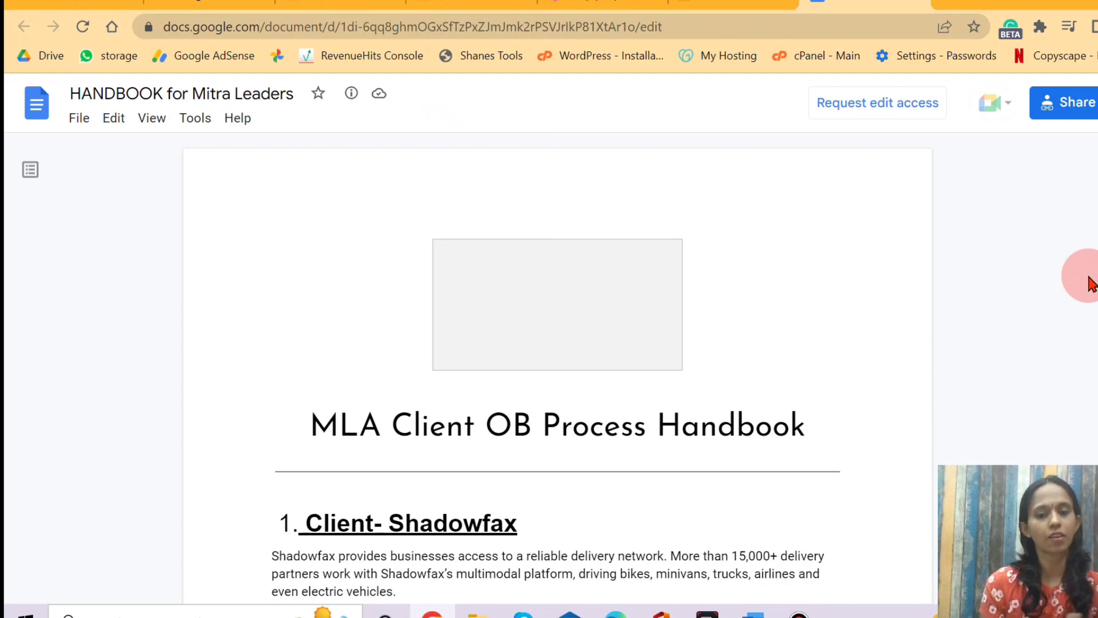
pyautogui.scroll(-8, 558, 372)
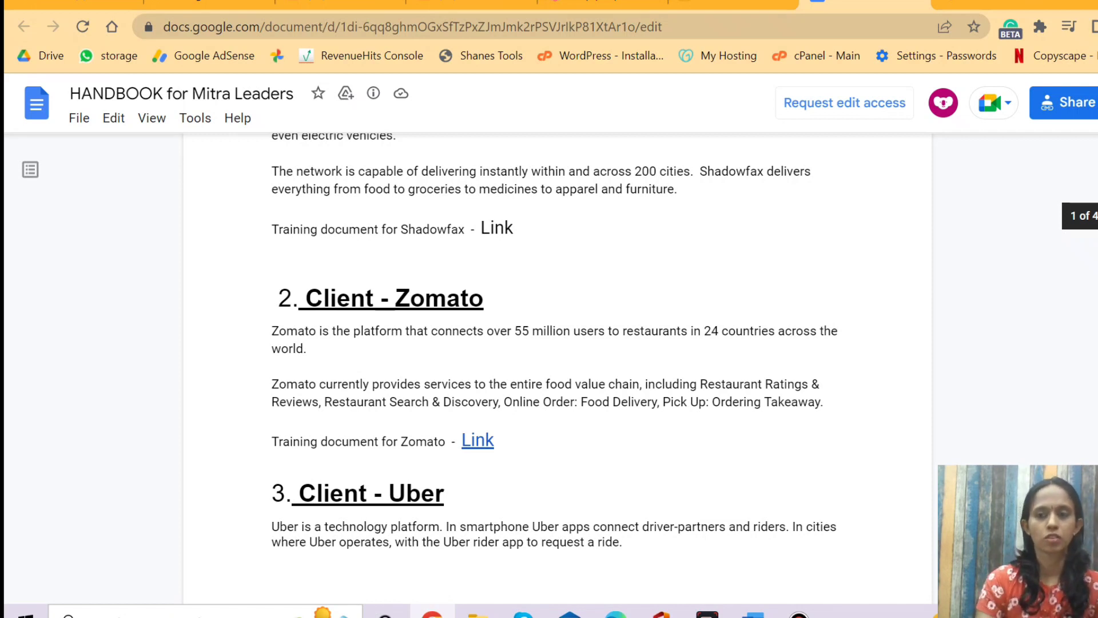
pyautogui.scroll(-12, 549, 343)
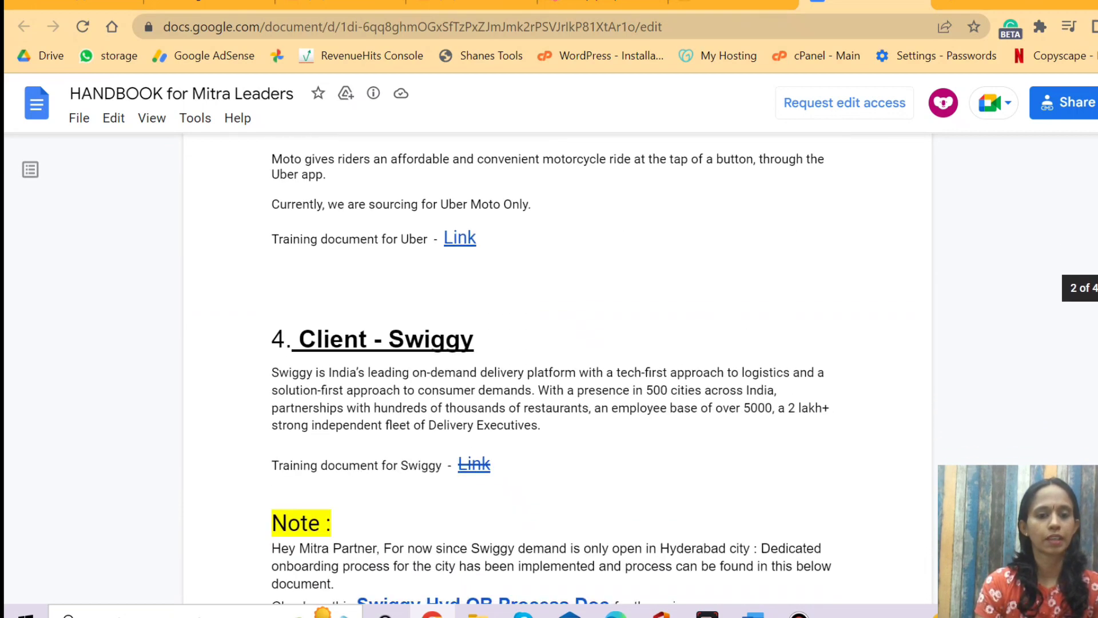
pyautogui.scroll(-4, 549, 343)
pyautogui.scroll(15, 549, 343)
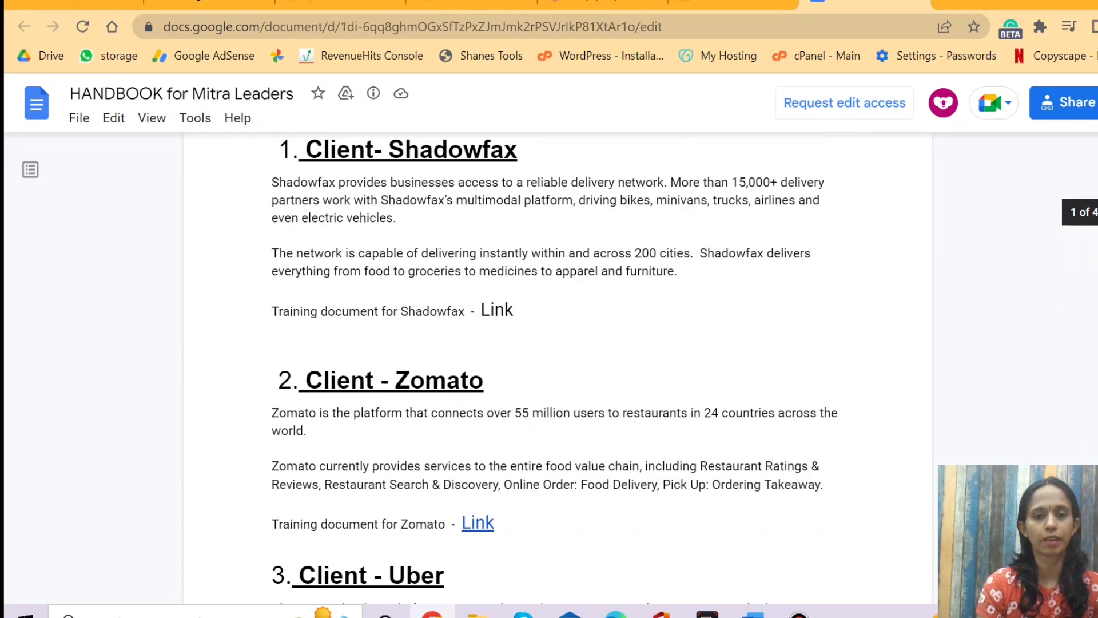
pyautogui.scroll(1, 263, 430)
pyautogui.scroll(-3, 264, 430)
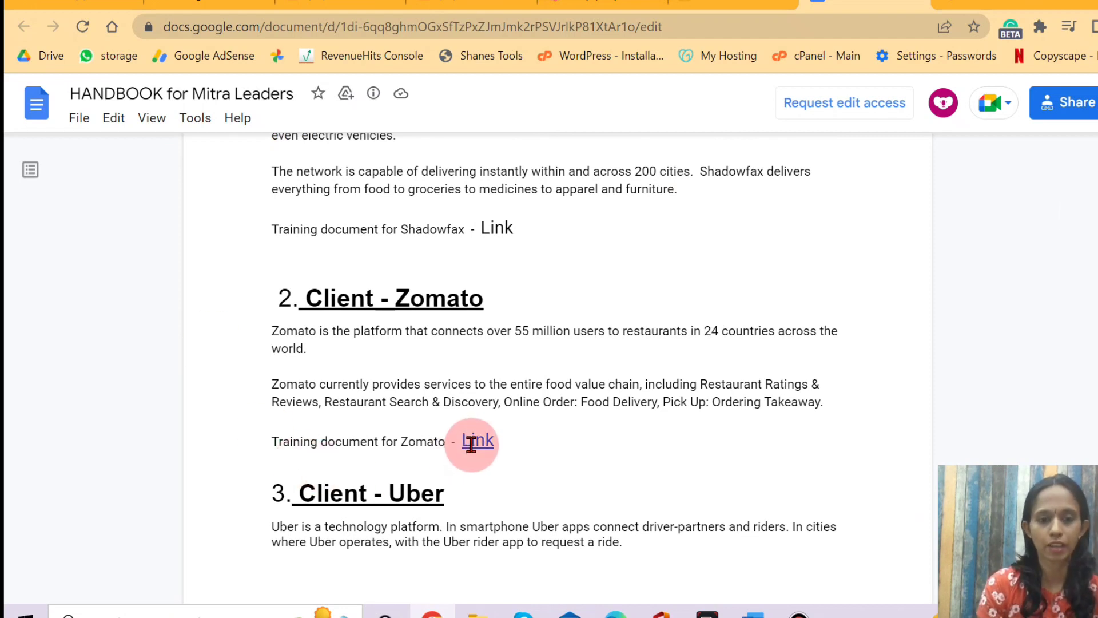
# Open 'Zomato Client Process <> MLA' from the link preview and scroll through it
pyautogui.moveTo(478, 441)
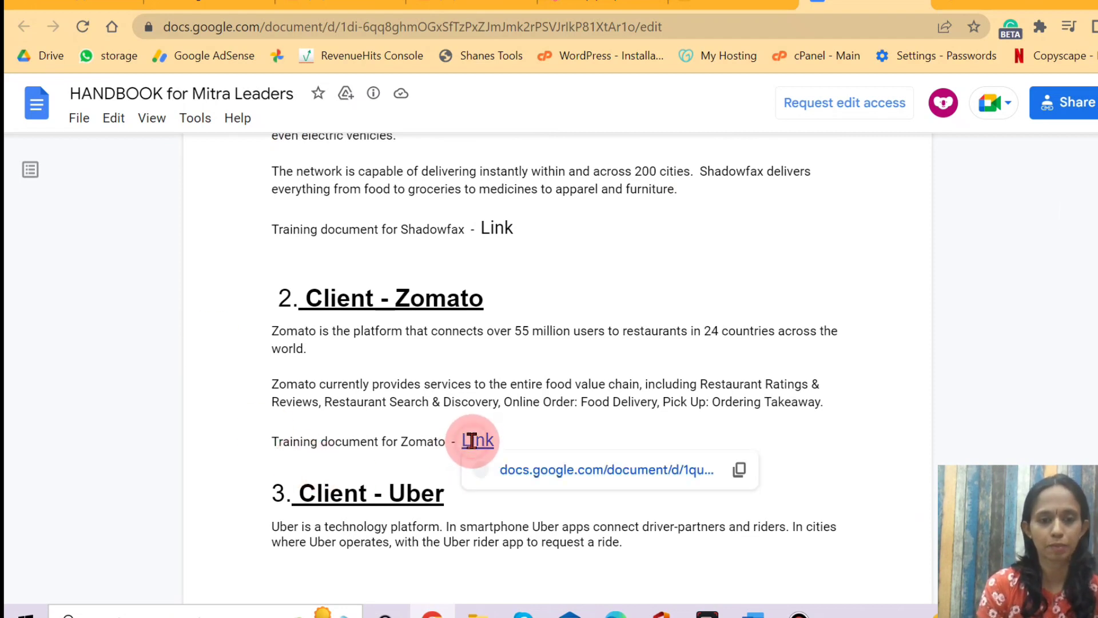
pyautogui.click(573, 471)
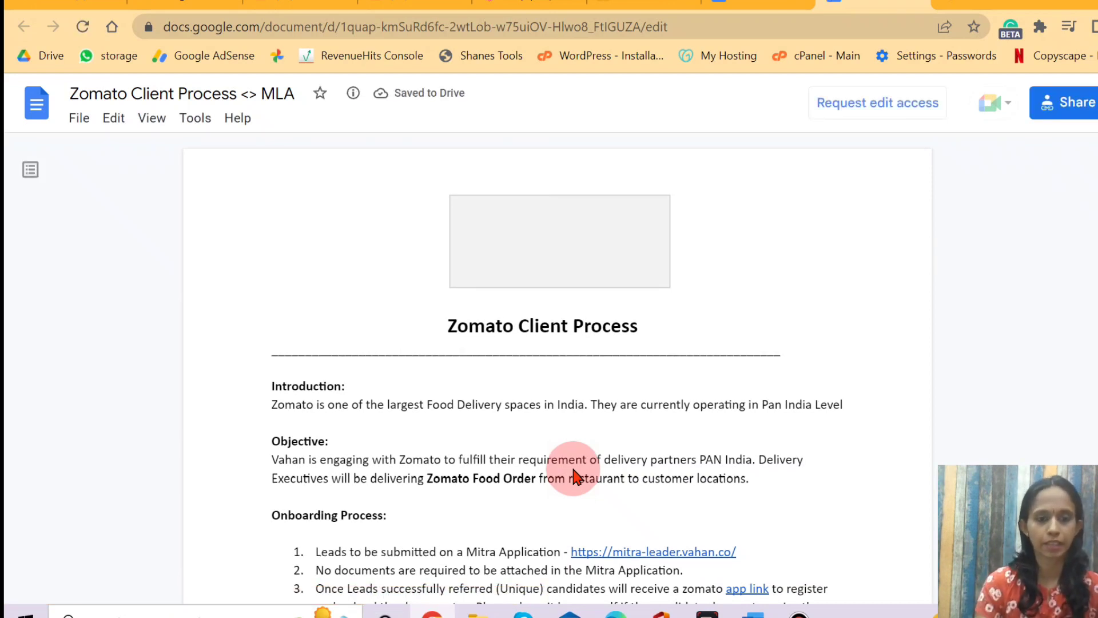
pyautogui.scroll(-4, 558, 372)
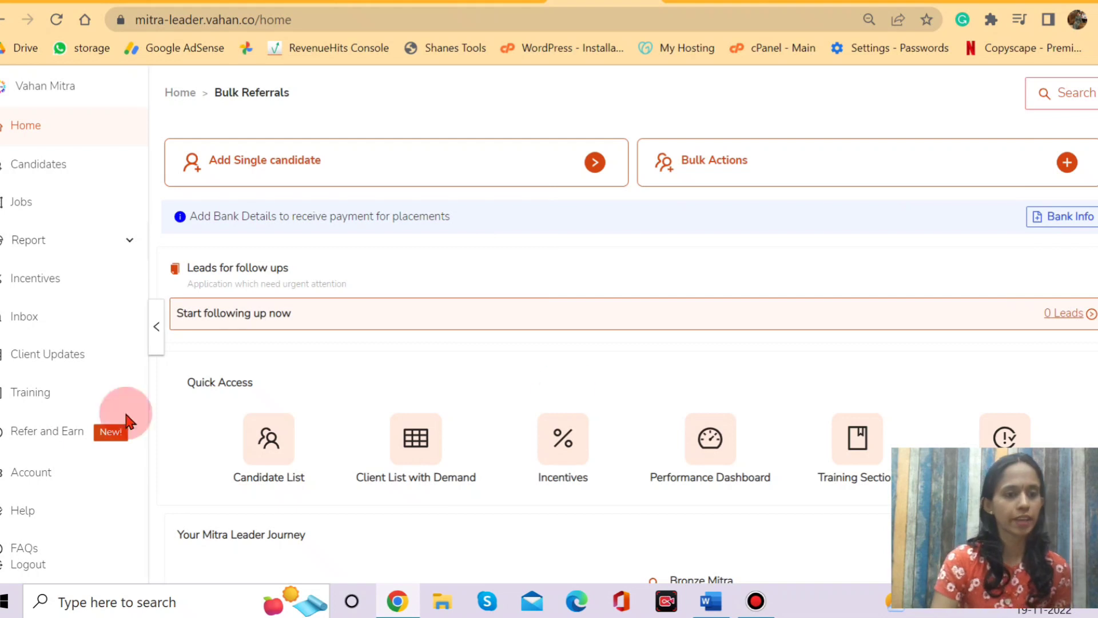
pyautogui.click(23, 393)
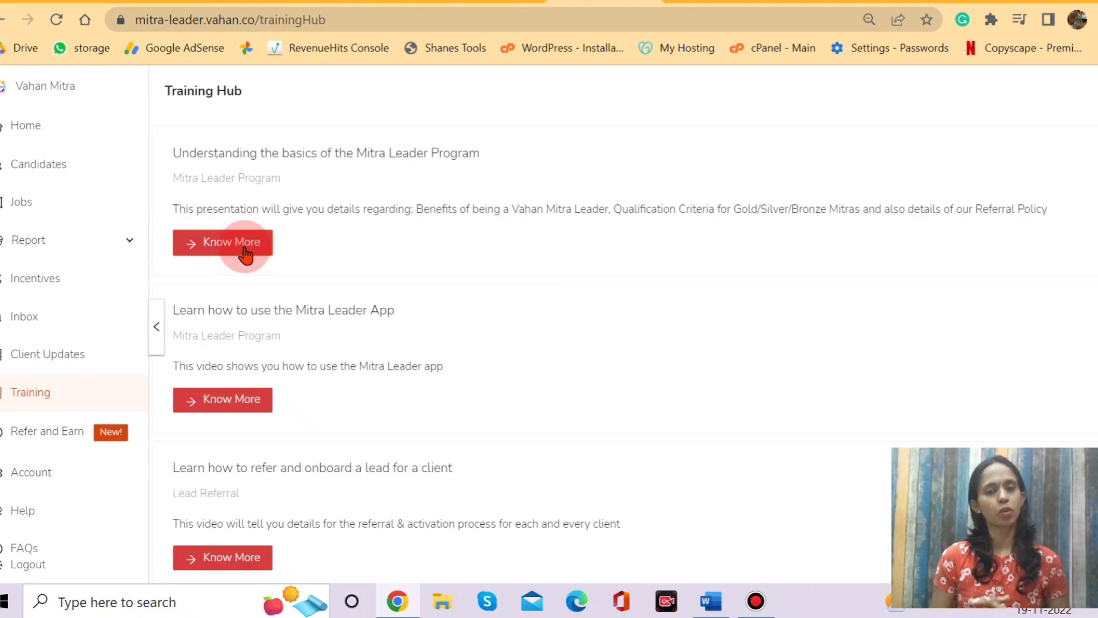
pyautogui.click(55, 125)
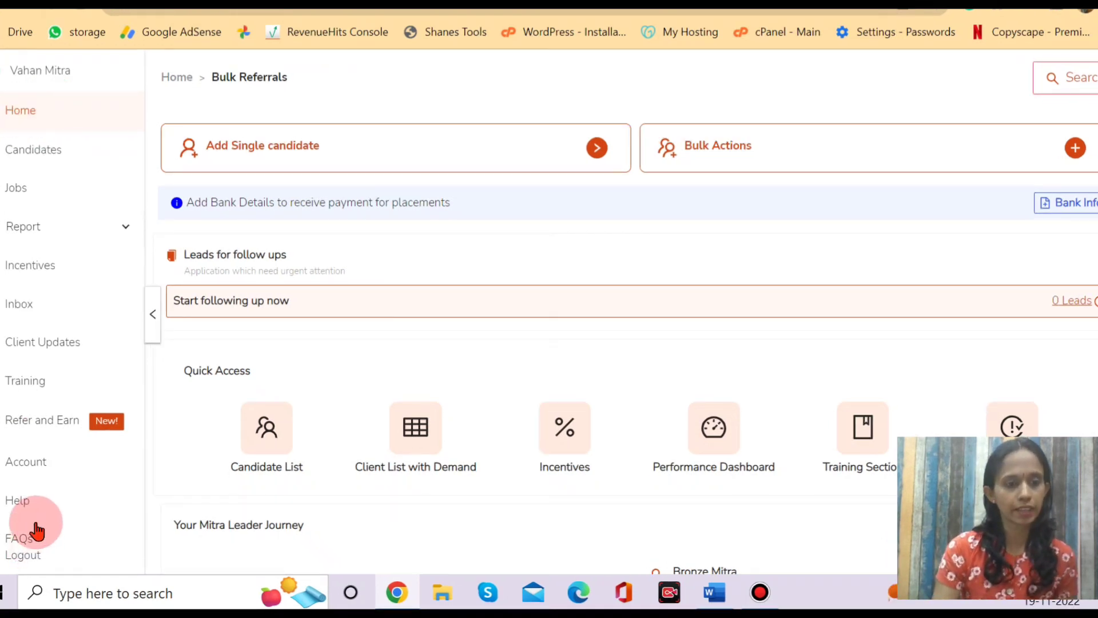
# Go from Account to My Profile and open Edit / View Bank Account Details
pyautogui.click(25, 469)
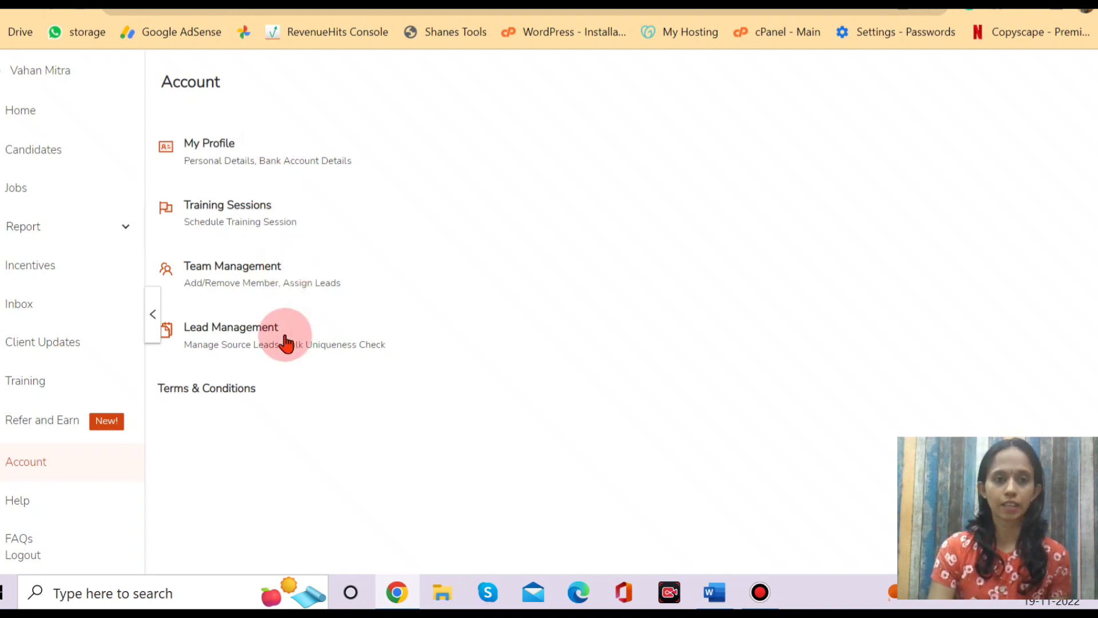
pyautogui.click(215, 150)
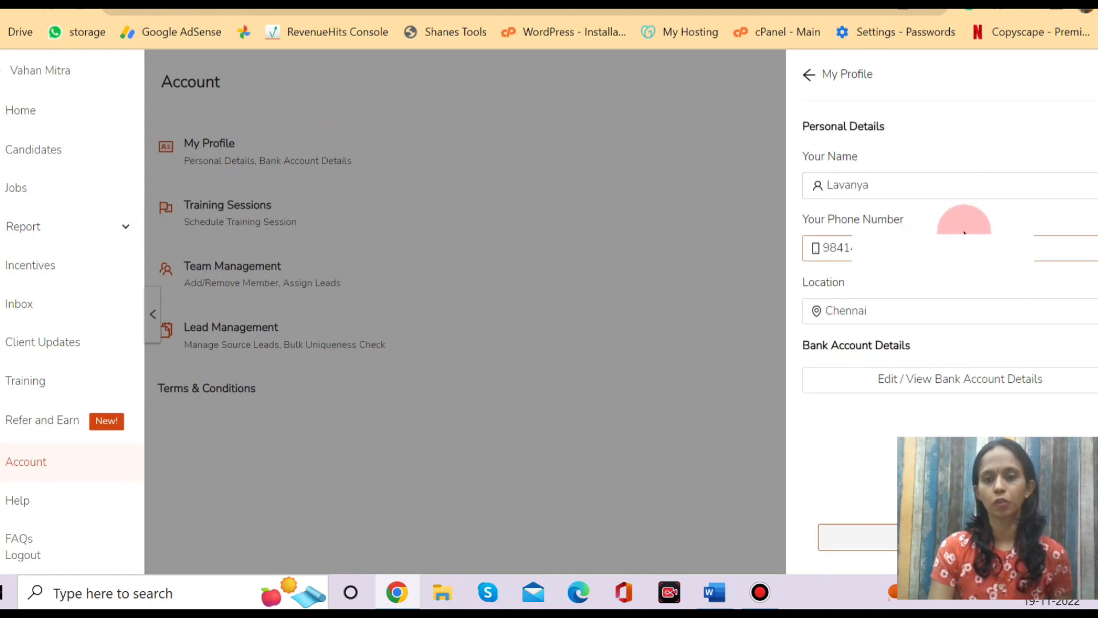
pyautogui.click(949, 382)
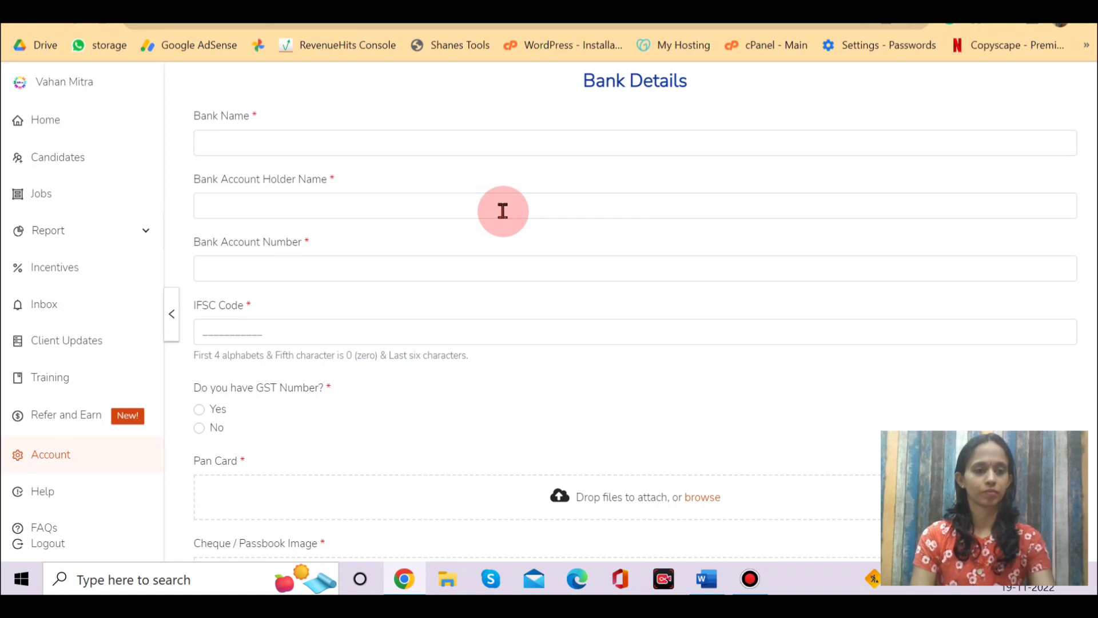
# Review the Performance Dashboard's all-zero summary counts, then view the November 2022 Payout Dashboard
pyautogui.click(115, 233)
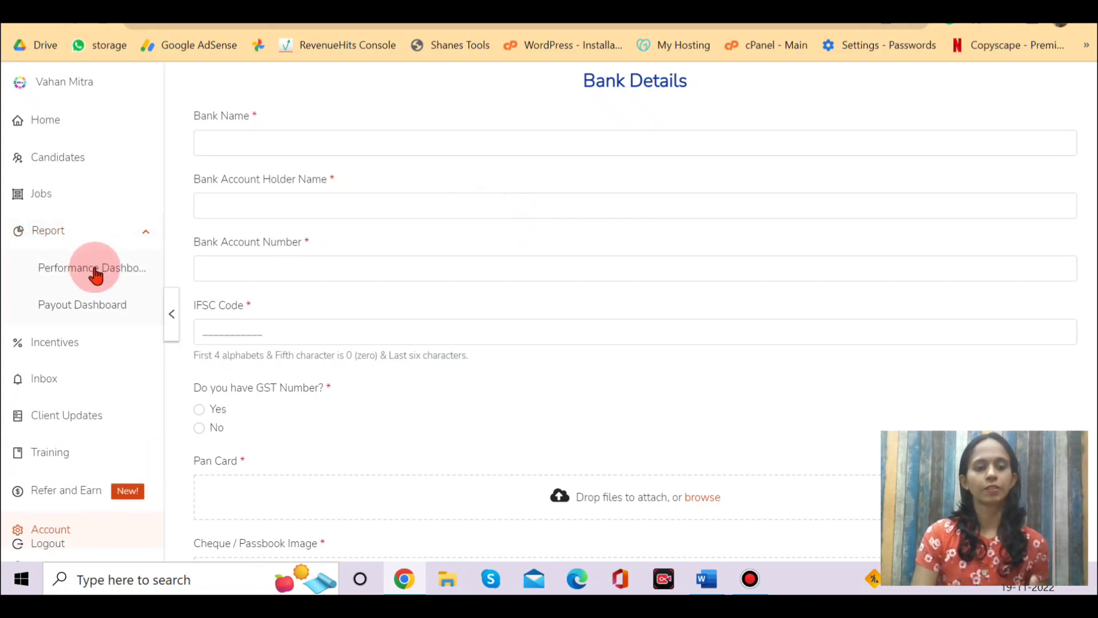
pyautogui.click(94, 270)
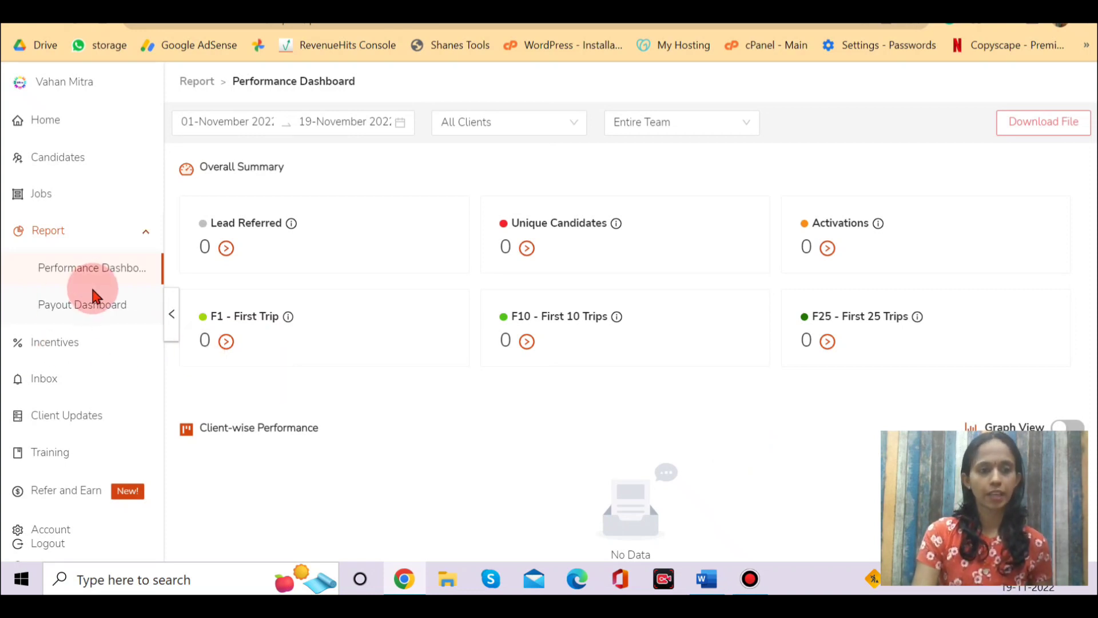
pyautogui.click(86, 309)
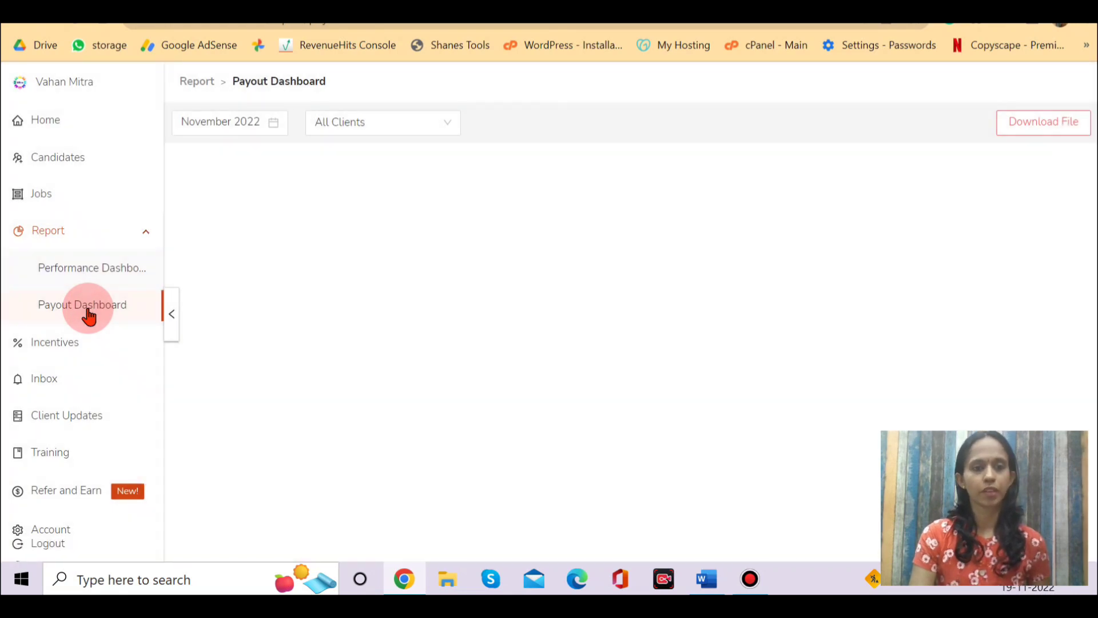